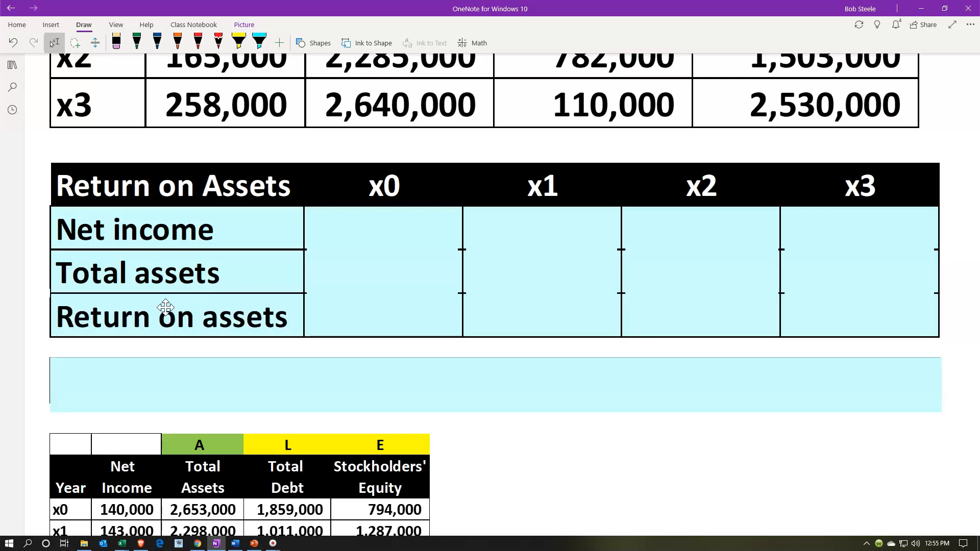
Step: Uncover the x0 column's net income and total assets by shrinking its blue cover picture, and delete the cover to reveal return on assets
click(372, 284)
scroll(373, 286, up, 2)
scroll(371, 331, up, 2)
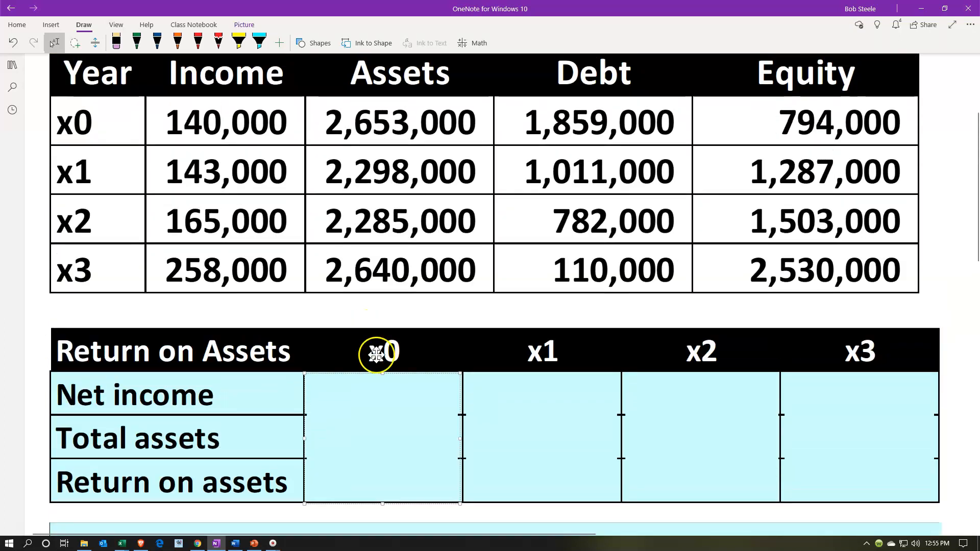
click(375, 416)
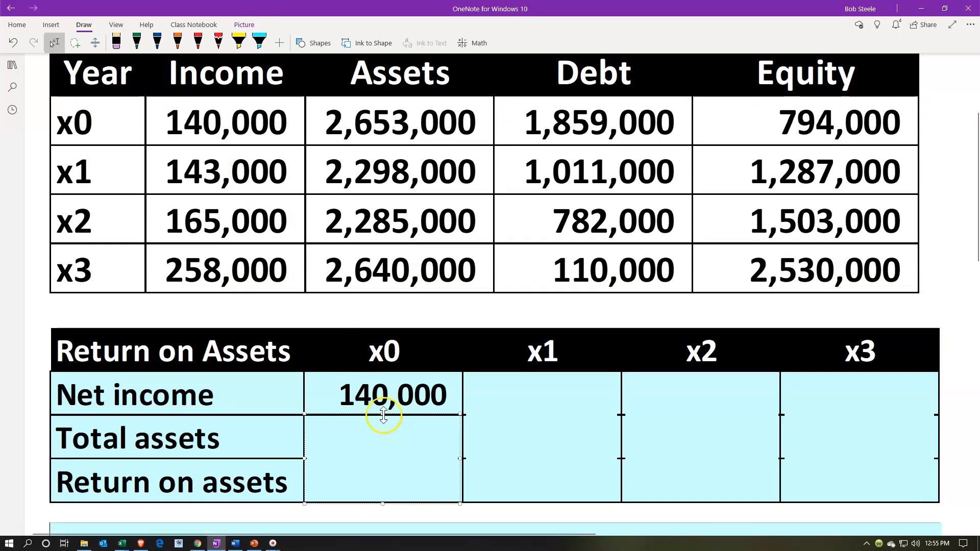
drag(383, 414, 379, 456)
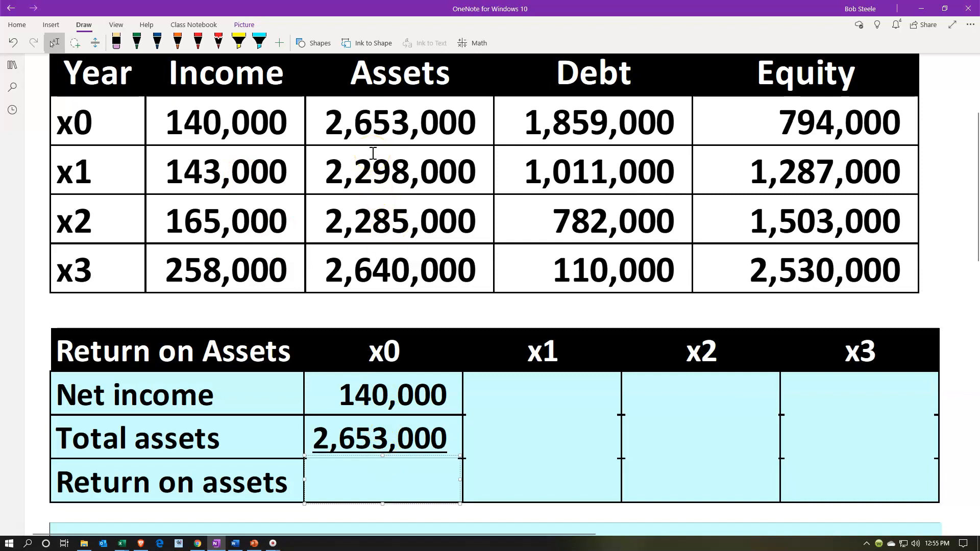
click(447, 480)
key(Delete)
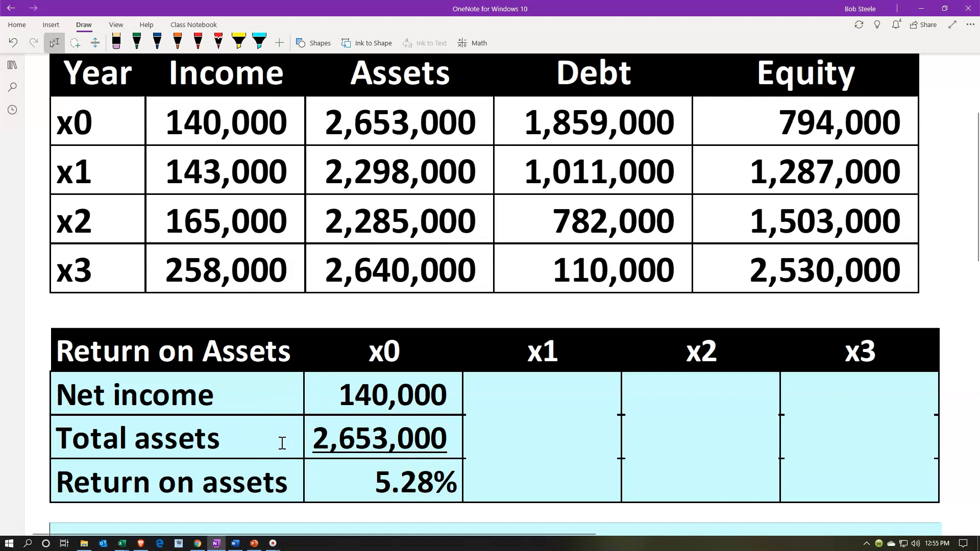
Step: In Calculator, divide 140,000 by 2,653,000 to check the x0 return on assets, and move the calculator out of view
click(314, 479)
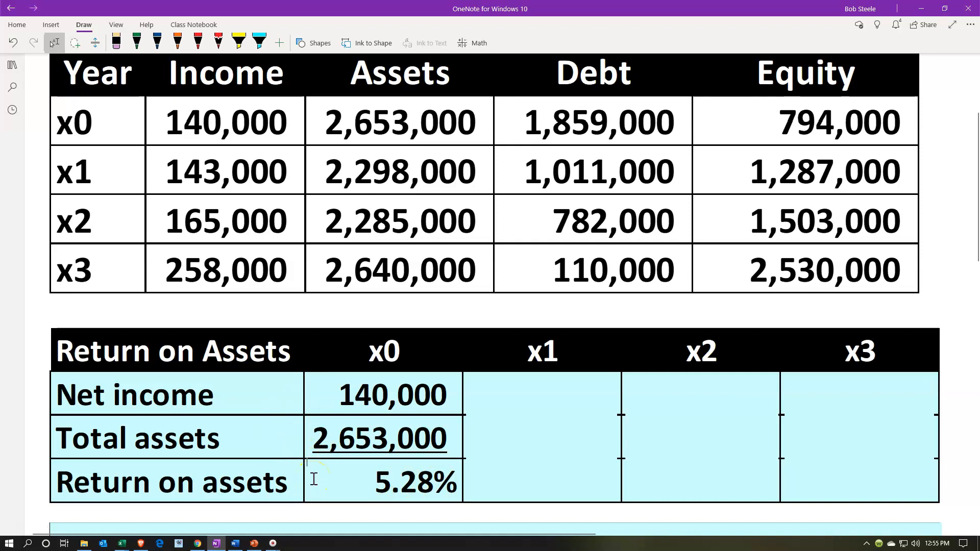
key(XF86Calculator)
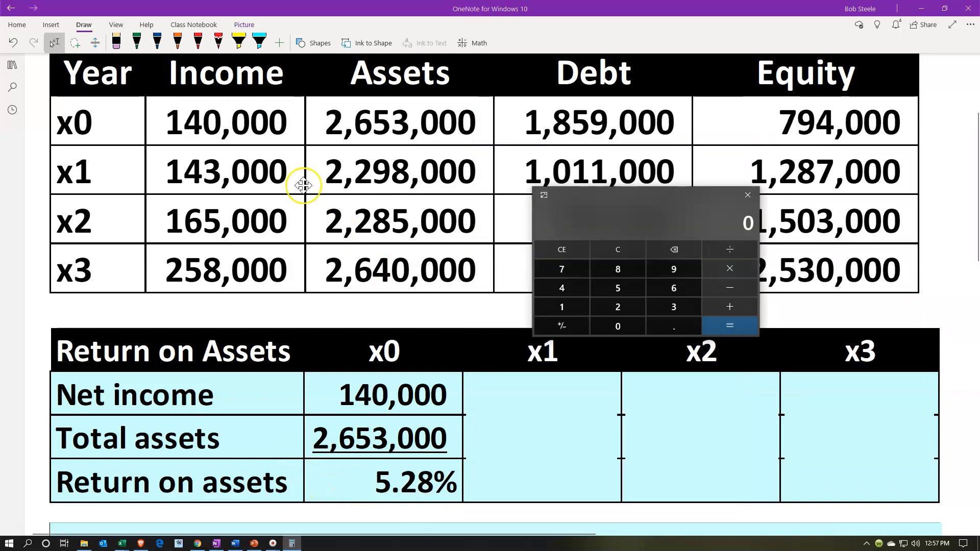
text(140,000)
key(slash)
text(2,653,000)
key(Return)
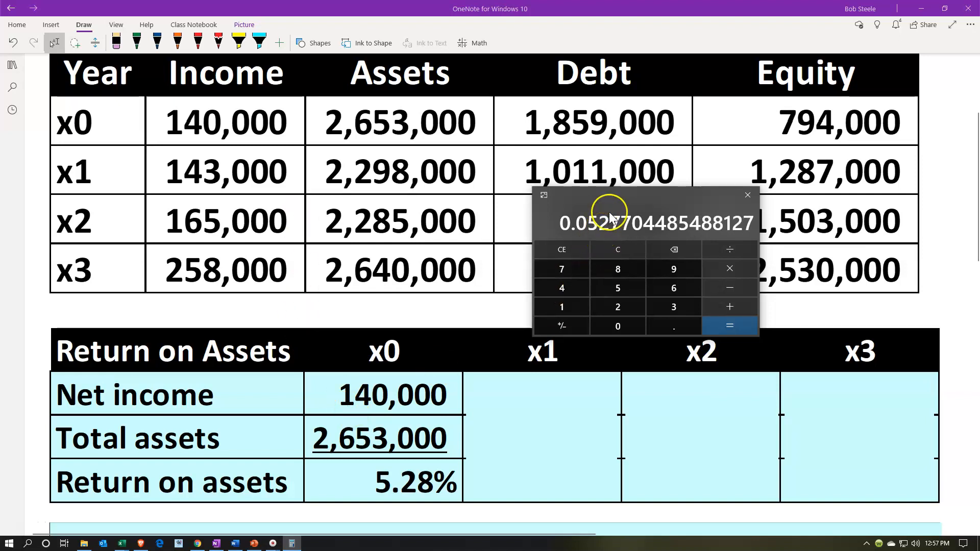
drag(619, 198, 626, 0)
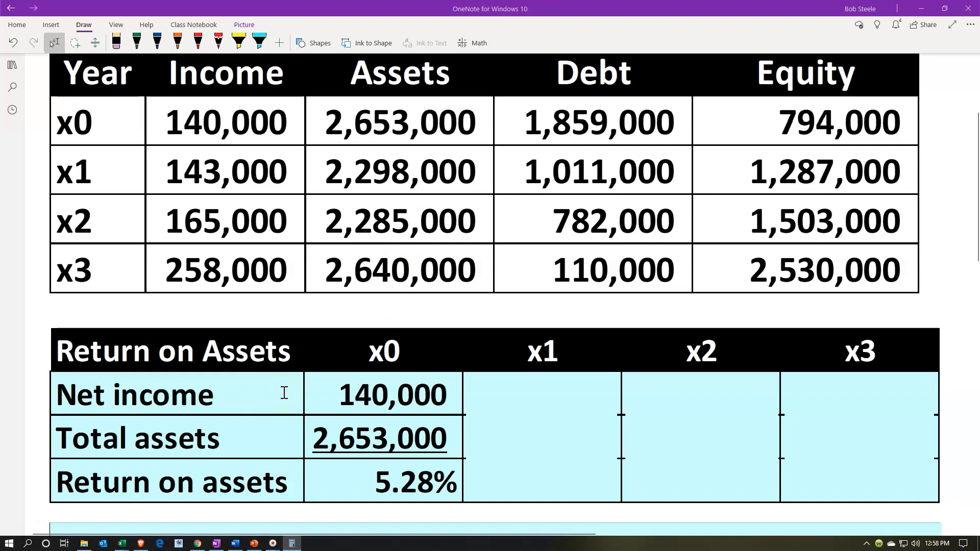
scroll(284, 393, down, 3)
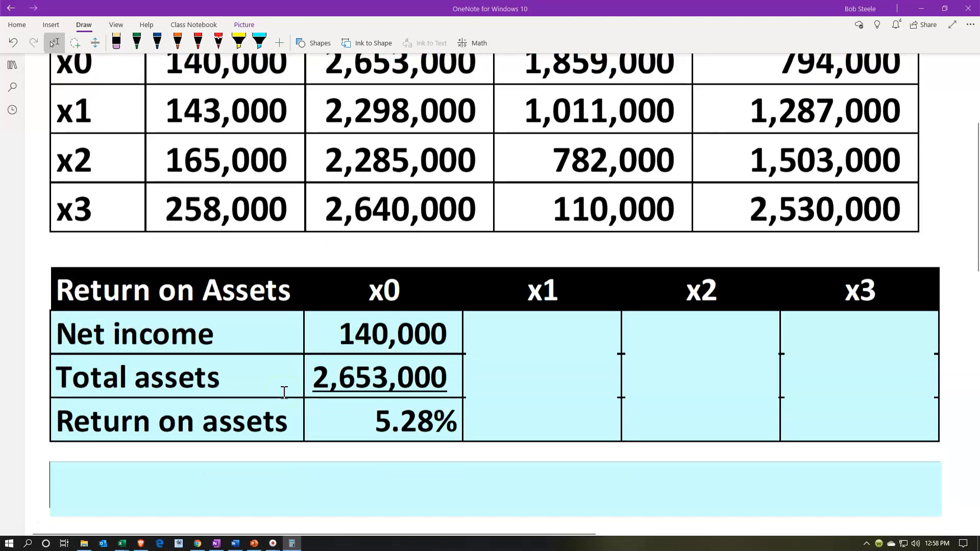
click(311, 306)
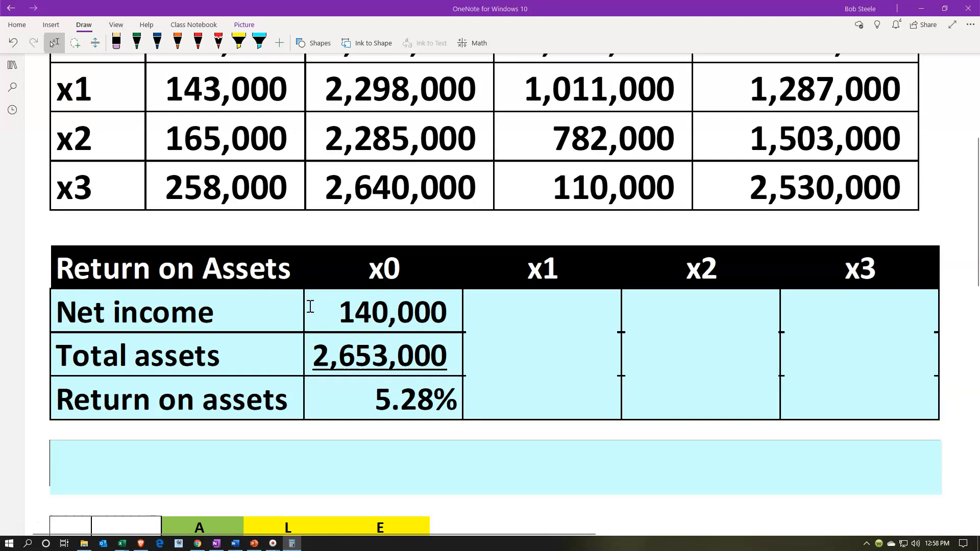
click(305, 353)
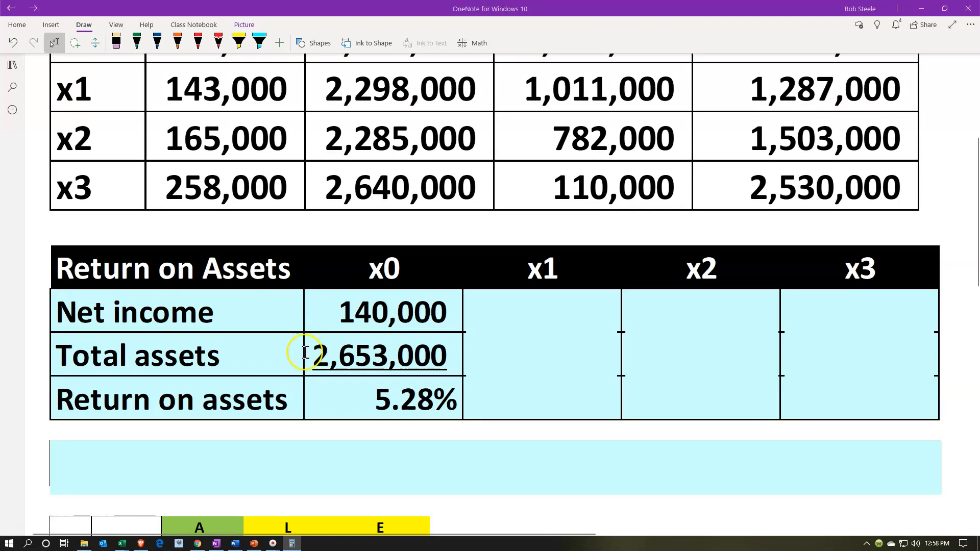
click(306, 325)
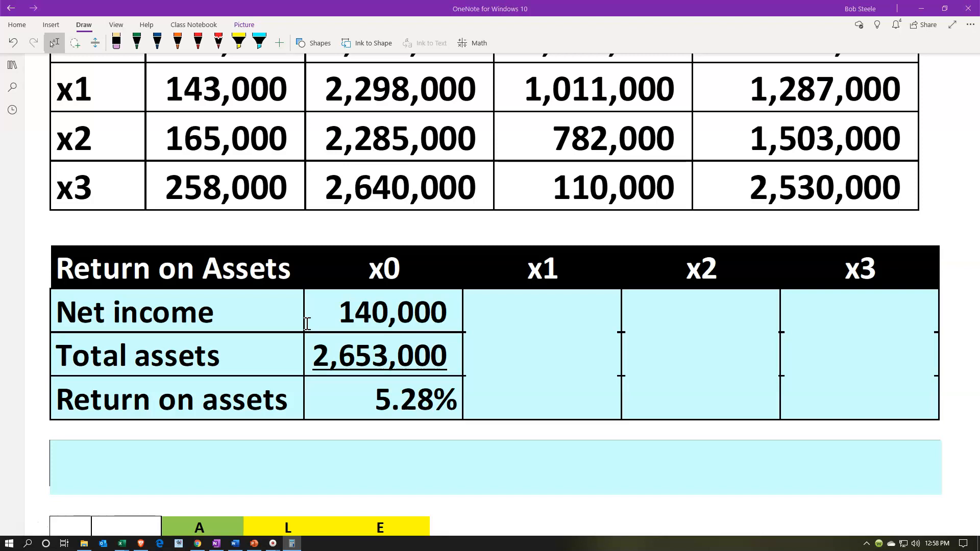
click(331, 397)
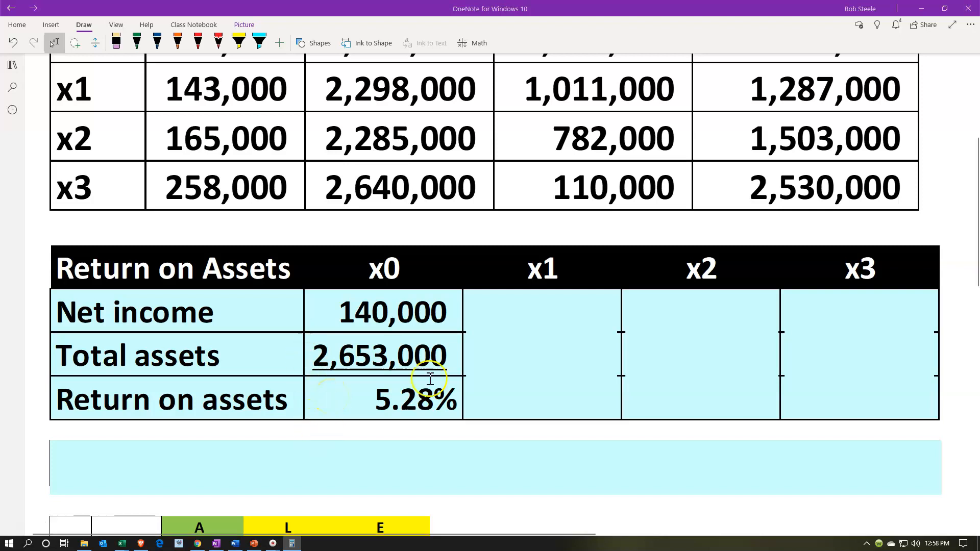
Step: Uncover the x1 column row by row by shrinking its blue cover picture past net income and total assets, and delete the cover
click(530, 354)
click(534, 310)
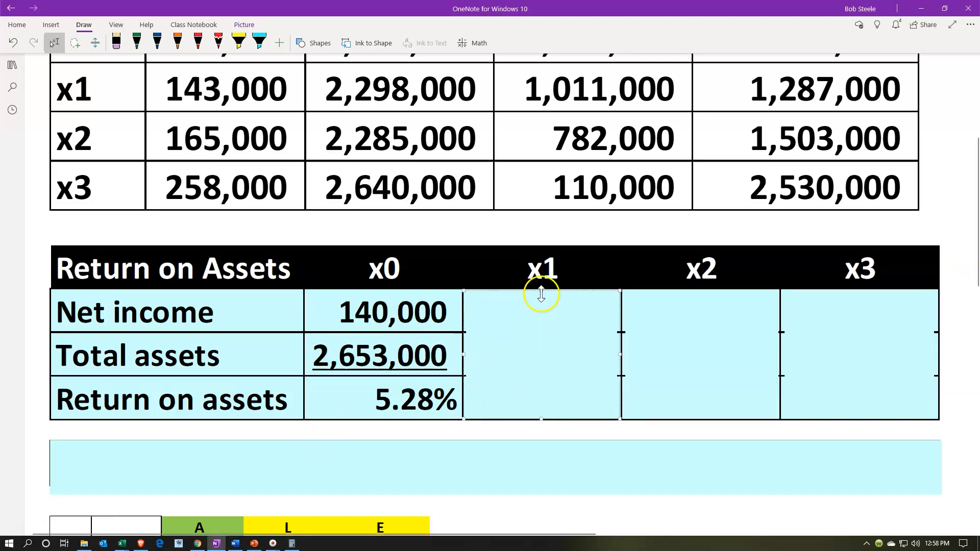
drag(541, 291, 536, 329)
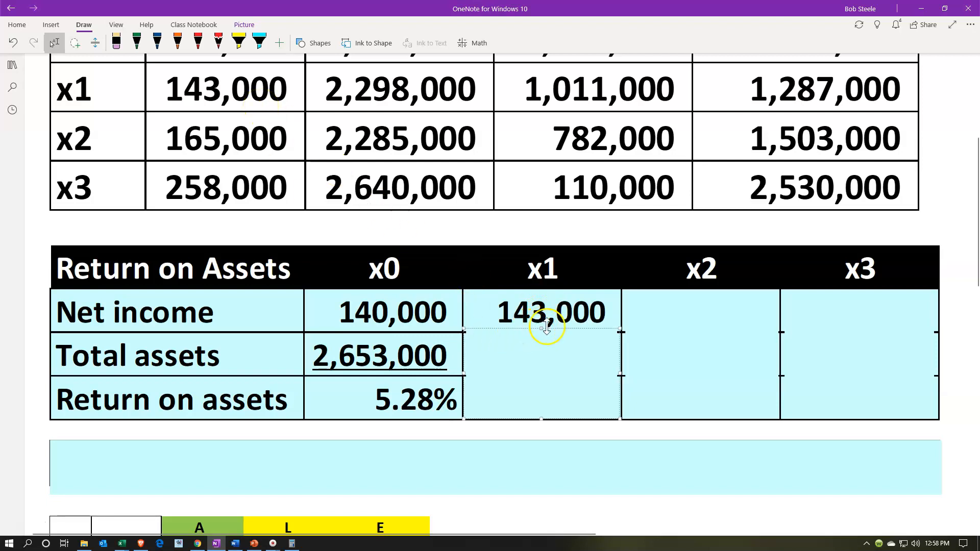
drag(542, 329, 541, 375)
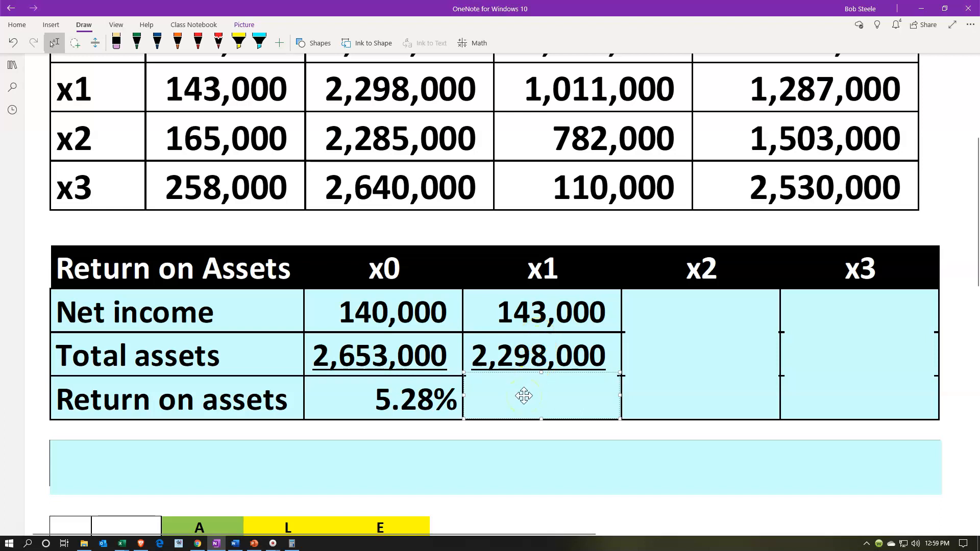
key(Delete)
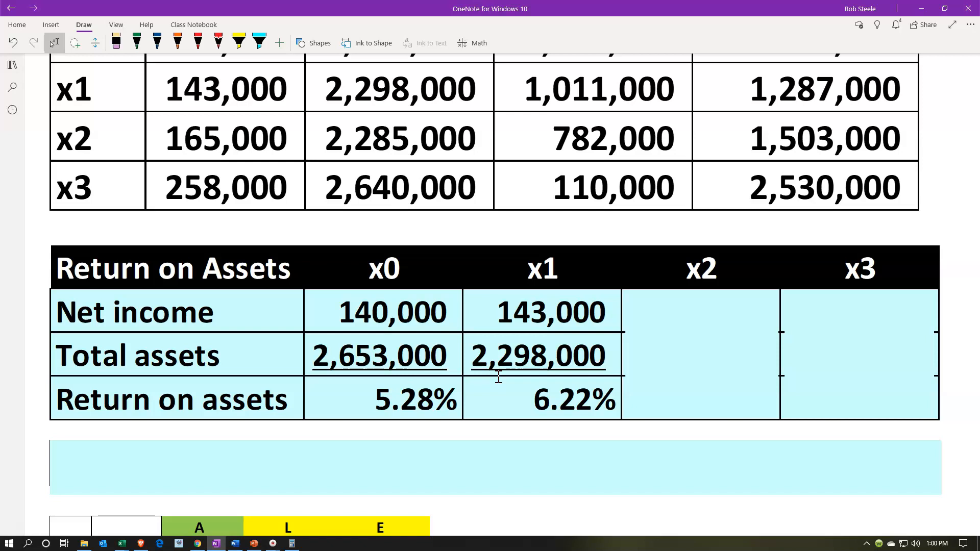
Step: Shrink the wide blue cover picture below the Return on Assets table to reveal the Change row up to the x1 column
click(721, 339)
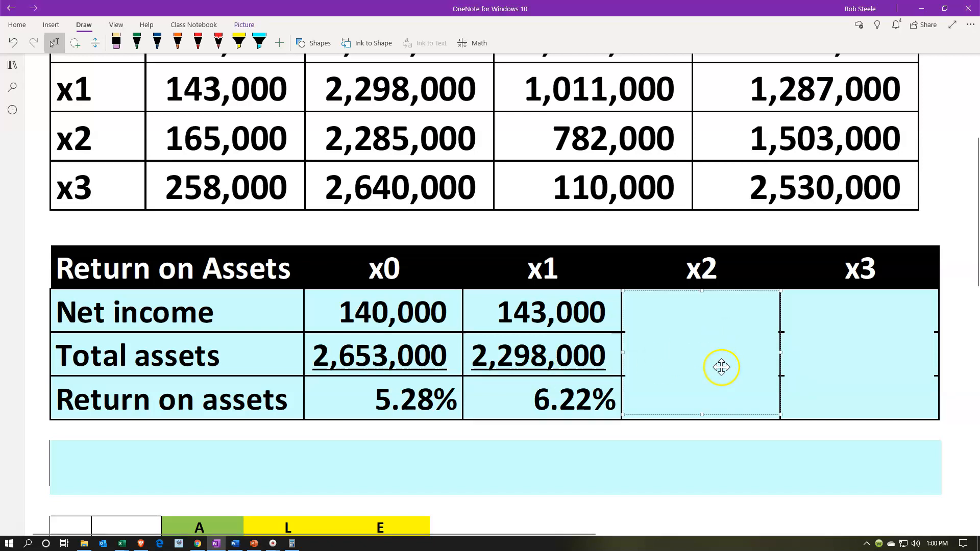
click(102, 471)
drag(46, 467, 634, 454)
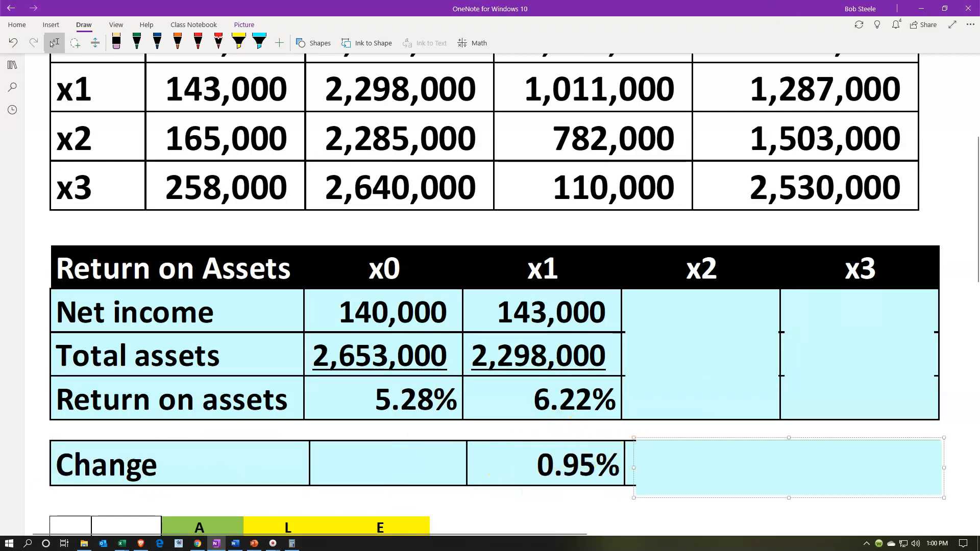
Step: Bring Calculator back, subtract 5.28 from 6.22 to check the x1 change, and move the calculator out of view
drag(737, 1, 737, 168)
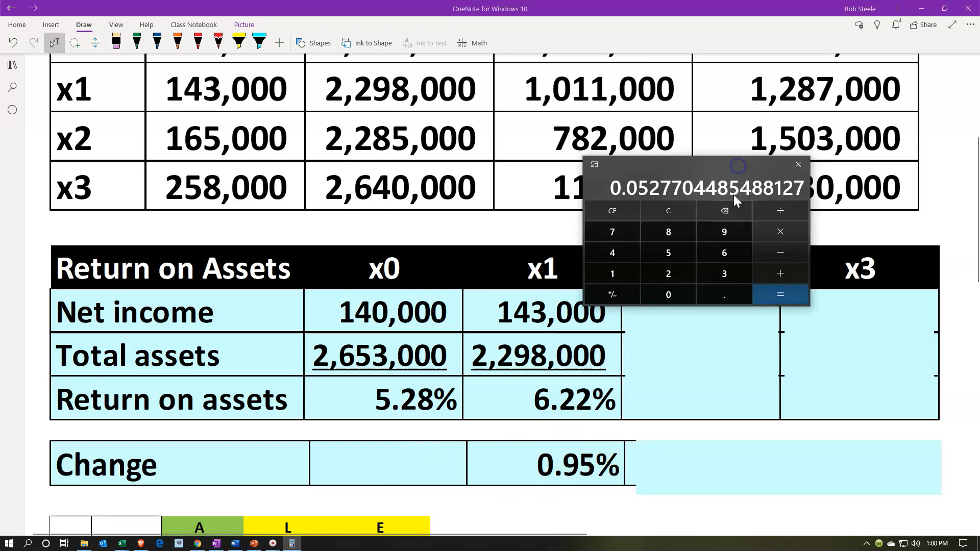
click(679, 219)
text(6.22)
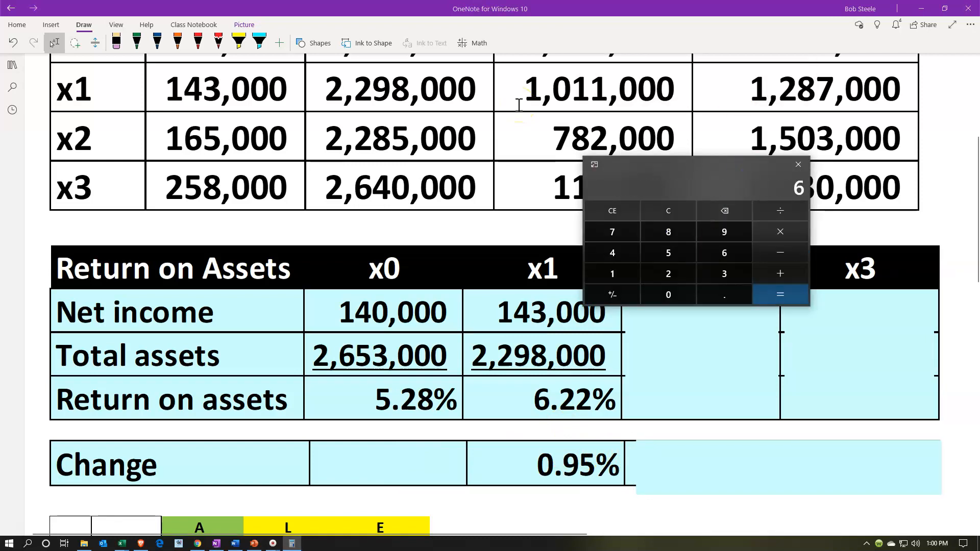
text(.28)
key(Return)
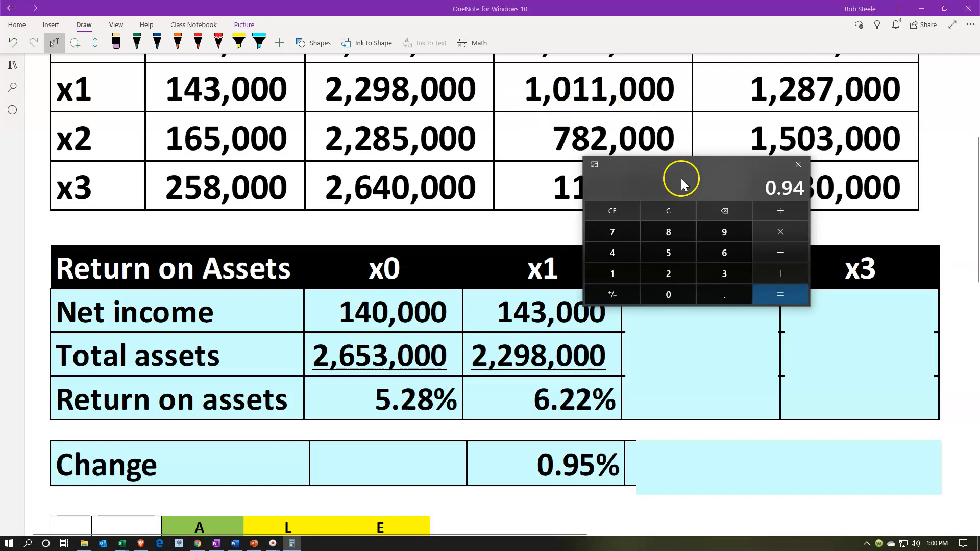
drag(684, 167, 718, 0)
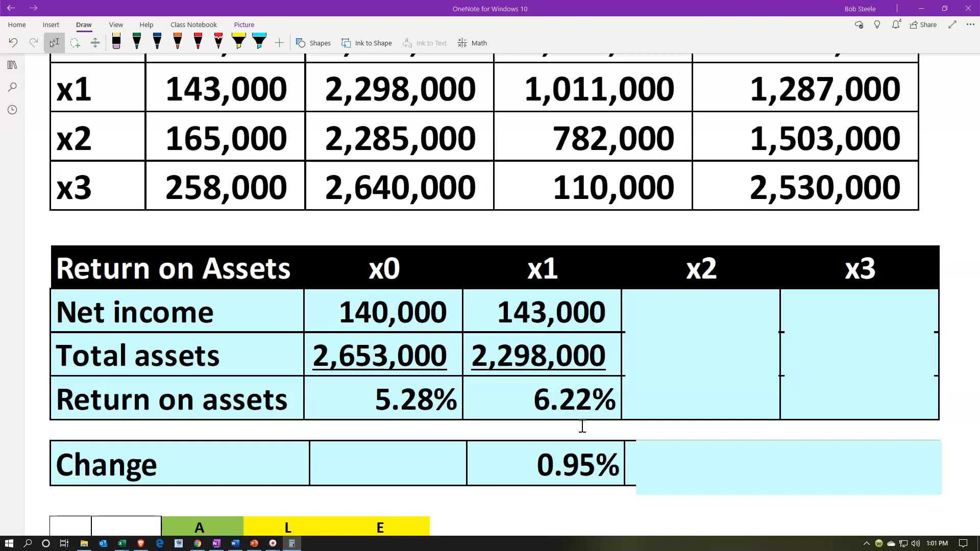
Step: Uncover net income and total assets for x2 by shrinking the column's cover picture, and remove the cover to reveal return on assets
click(606, 491)
click(725, 361)
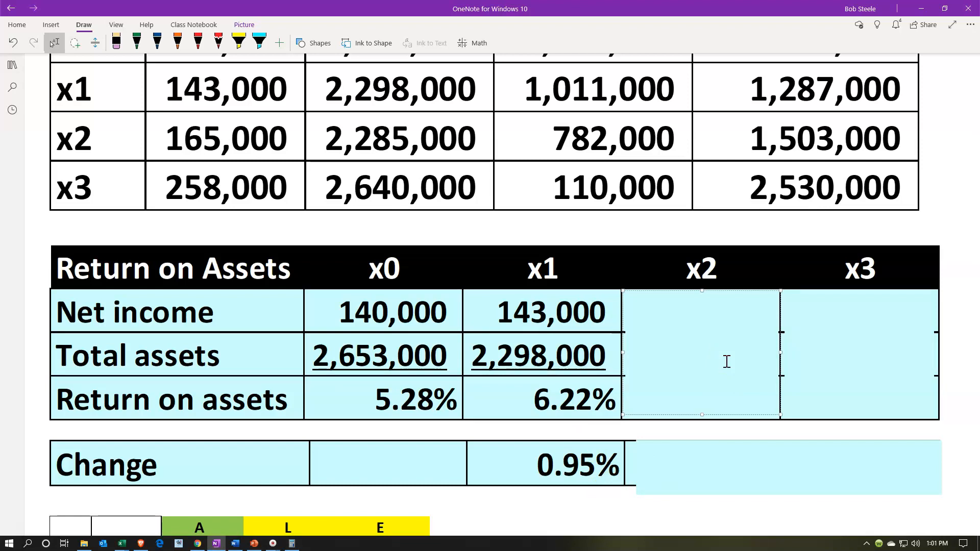
drag(703, 297, 703, 320)
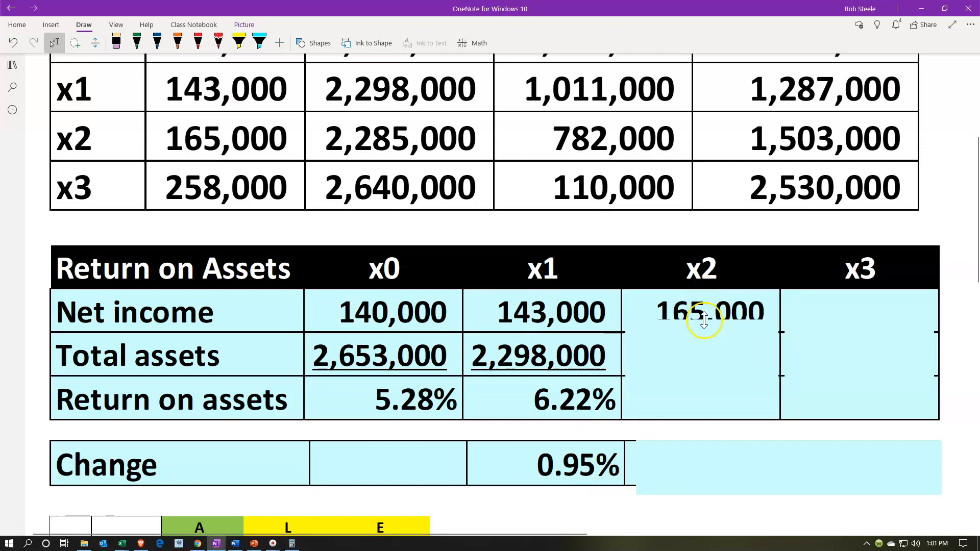
click(704, 334)
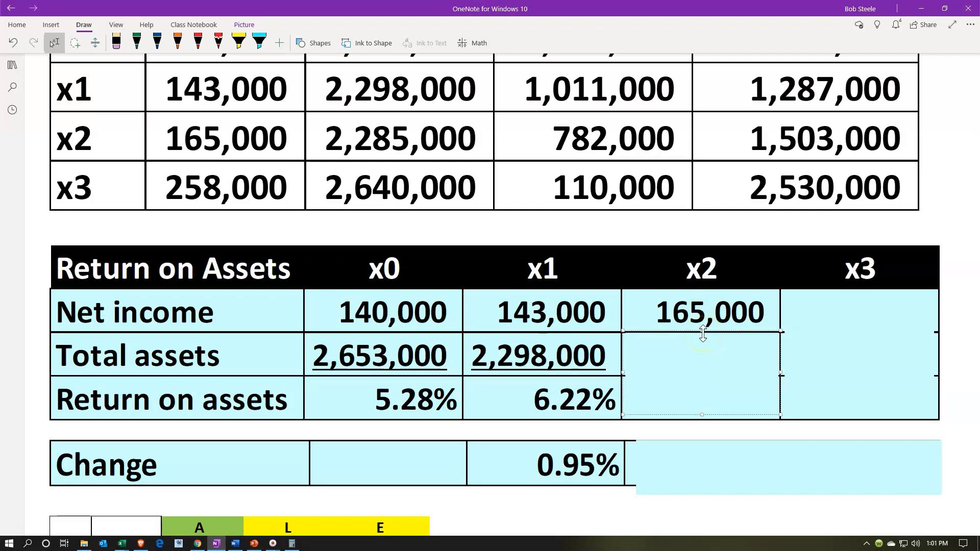
drag(703, 334, 707, 387)
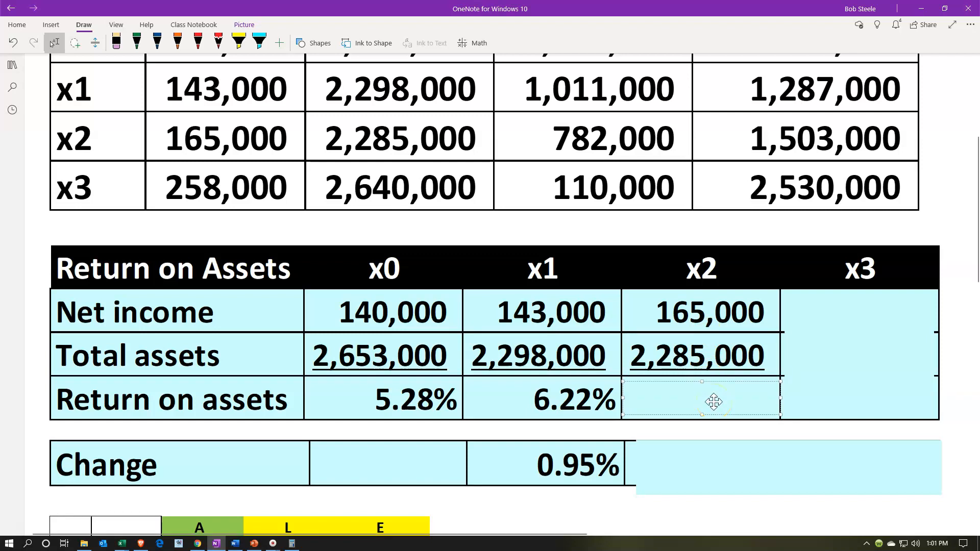
key(Delete)
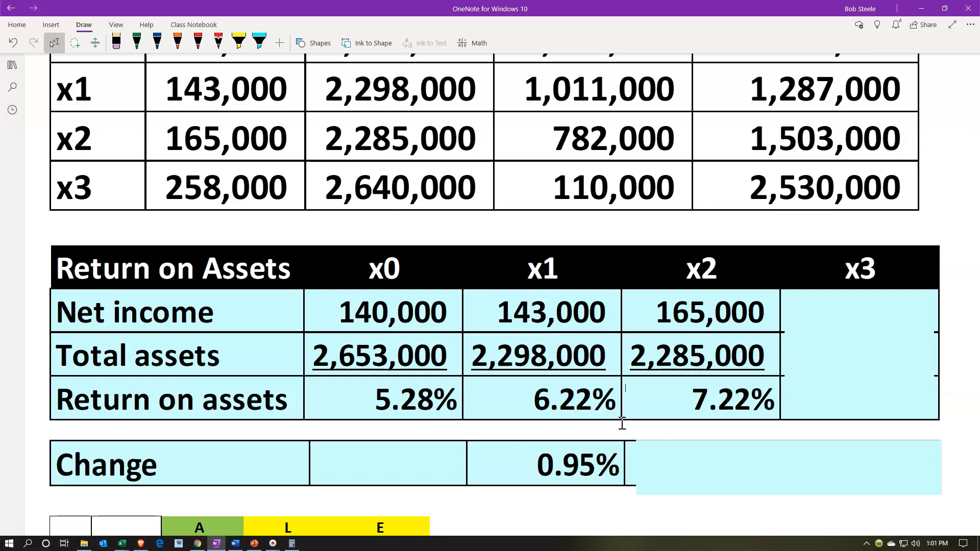
click(647, 412)
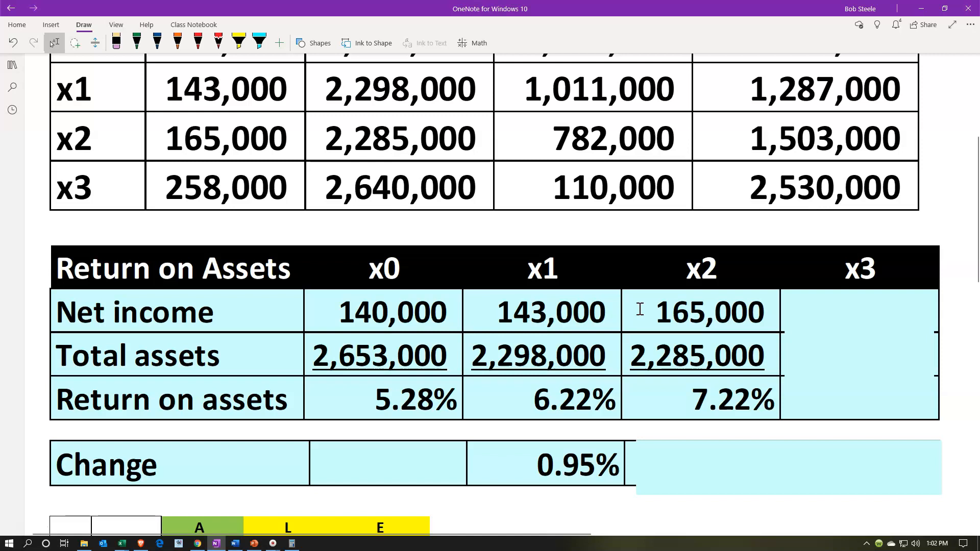
click(646, 342)
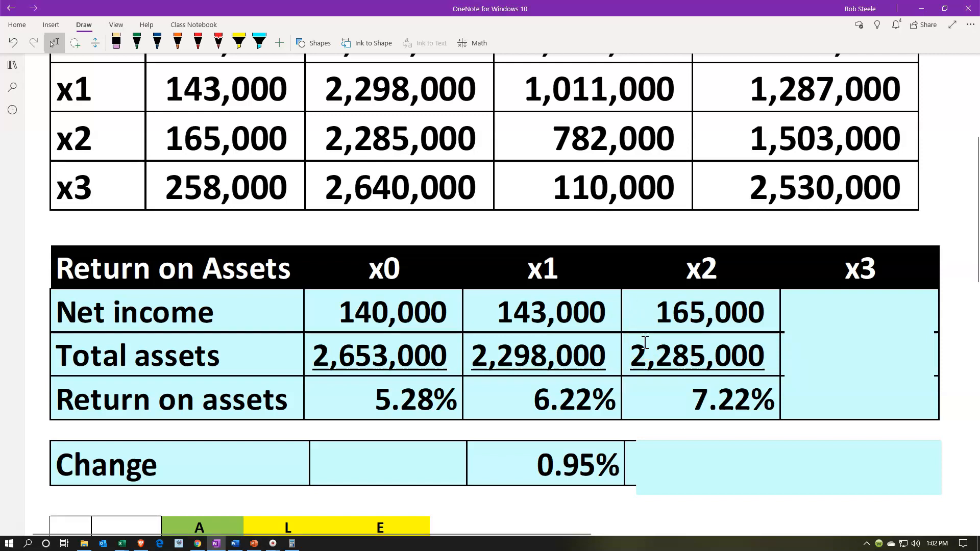
click(646, 317)
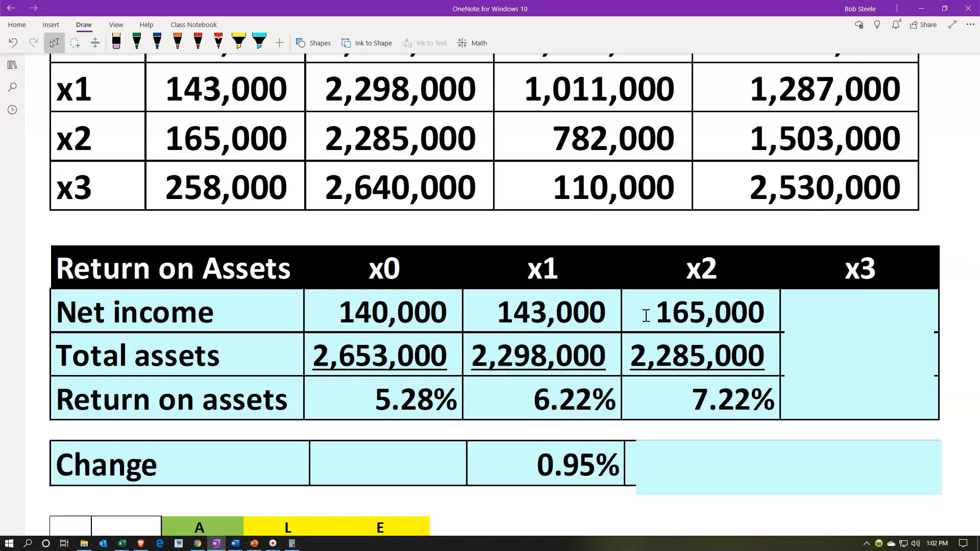
click(645, 339)
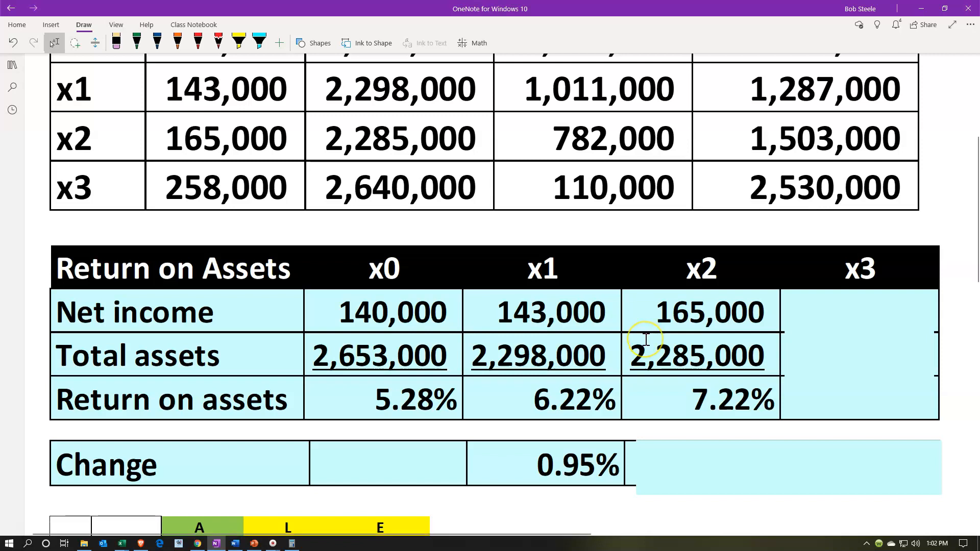
Step: Shrink the cover picture over the Change row to the start of the x3 column, revealing the x2 change
click(641, 464)
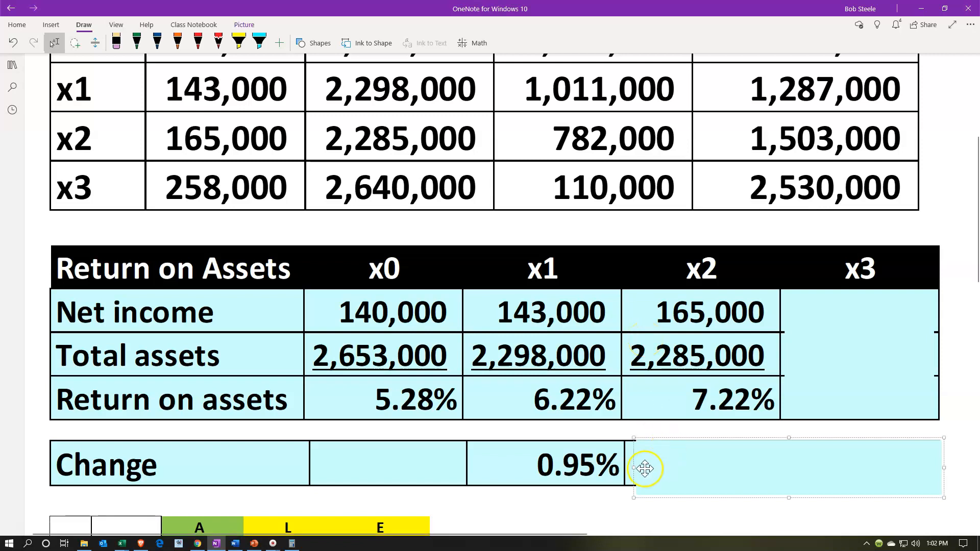
drag(634, 466, 791, 466)
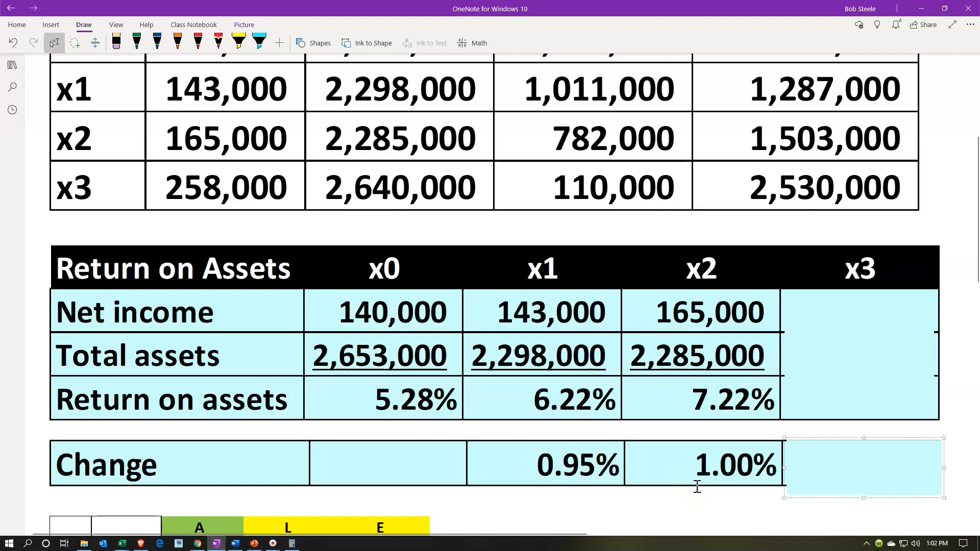
Step: Uncover net income and total assets for x3 by shrinking the column's cover picture, and delete the cover to reveal return on assets
click(871, 363)
drag(859, 290, 859, 370)
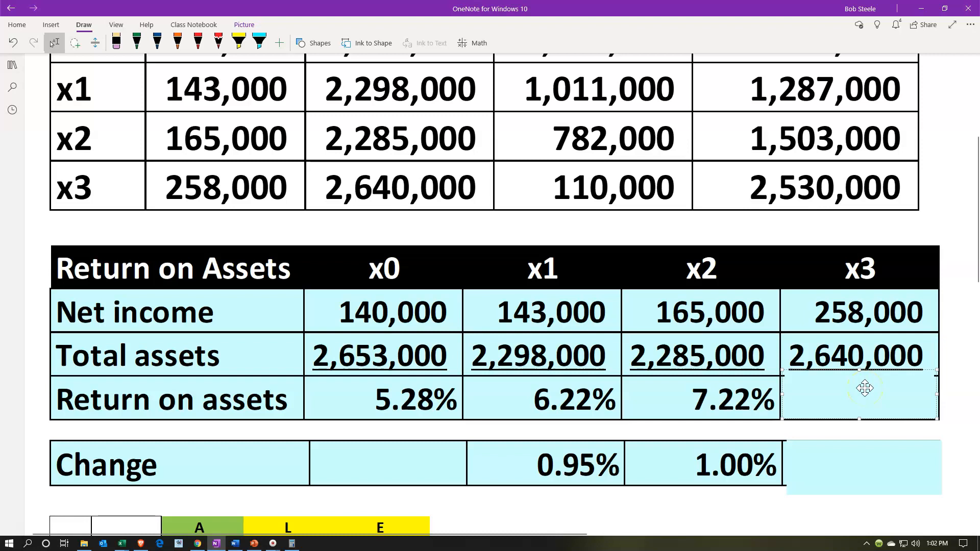
key(Delete)
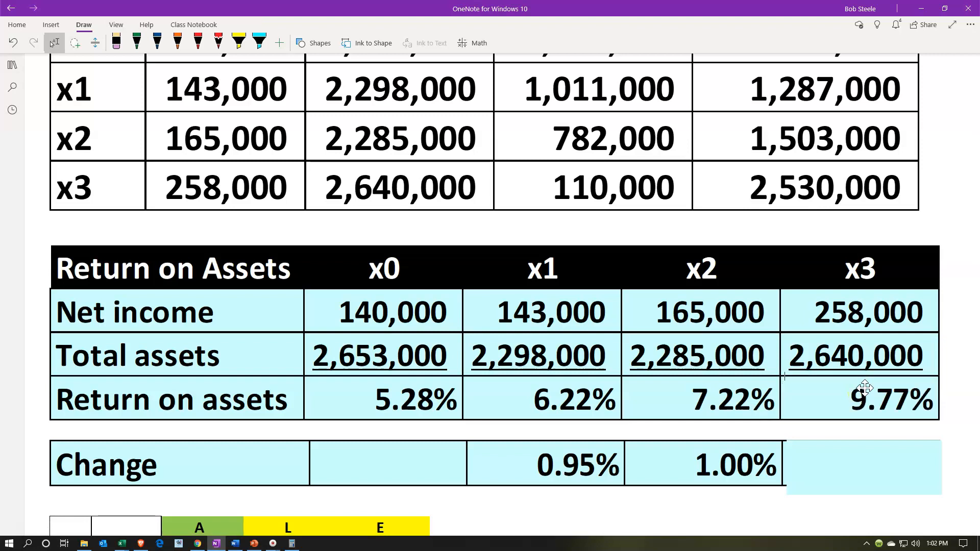
click(859, 393)
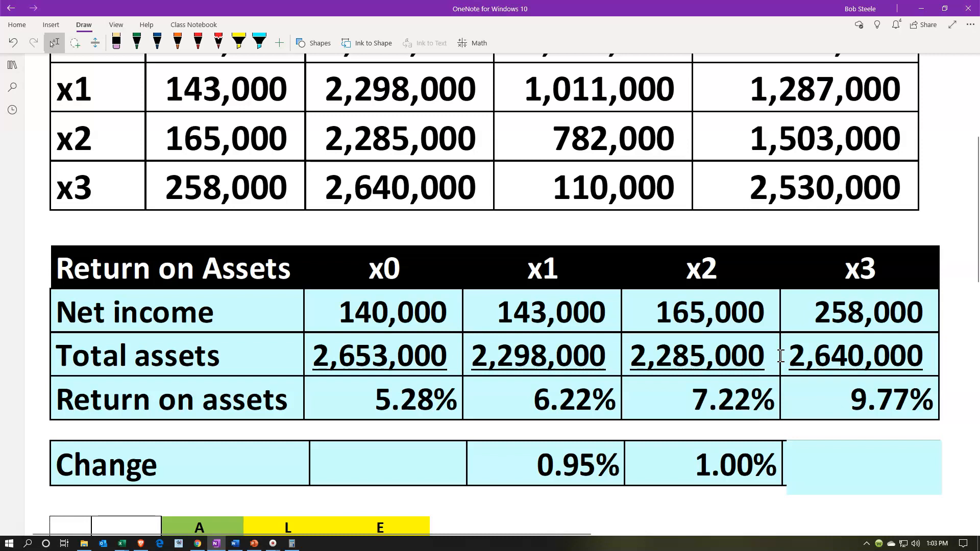
click(781, 399)
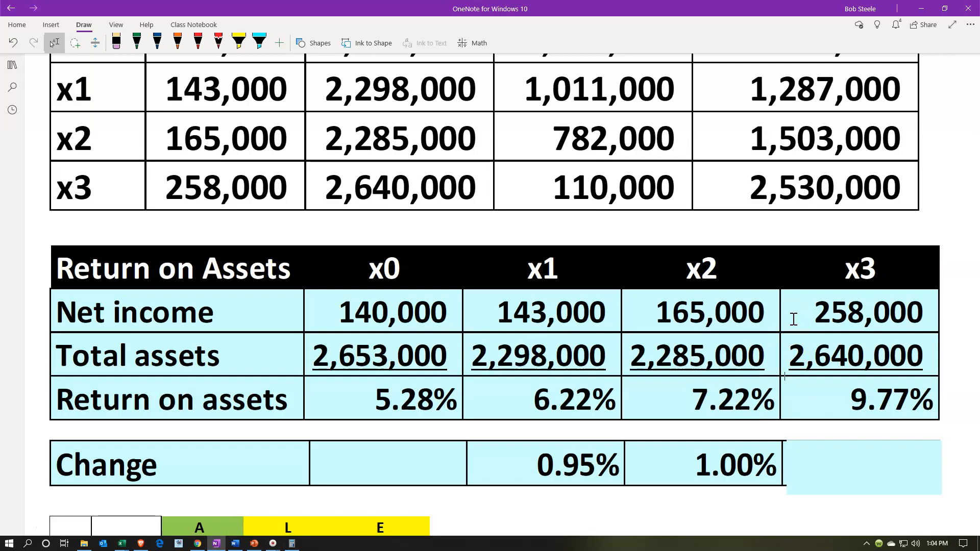
Step: Delete the remaining cover picture from the Change row below the Return on Assets table to reveal the x3 change
scroll(794, 319, down, 2)
click(809, 379)
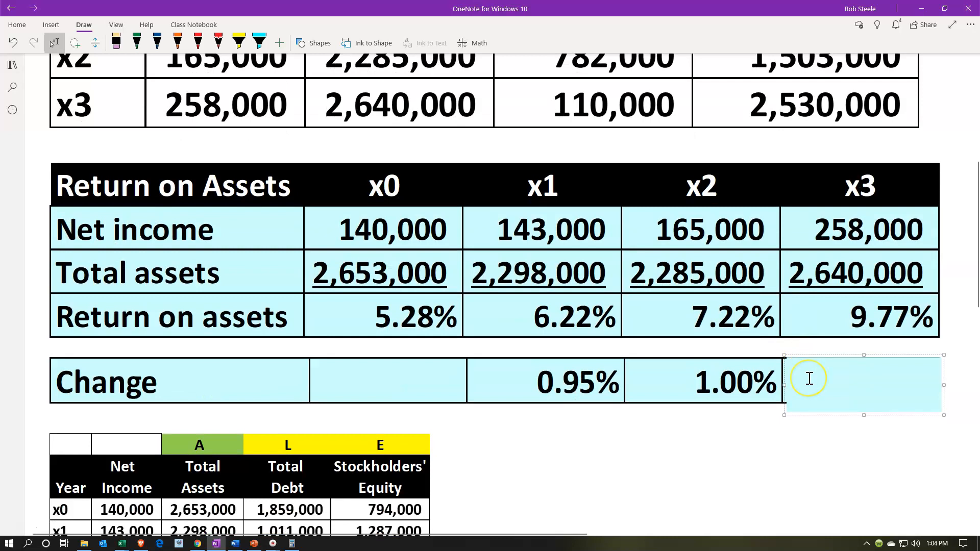
key(Delete)
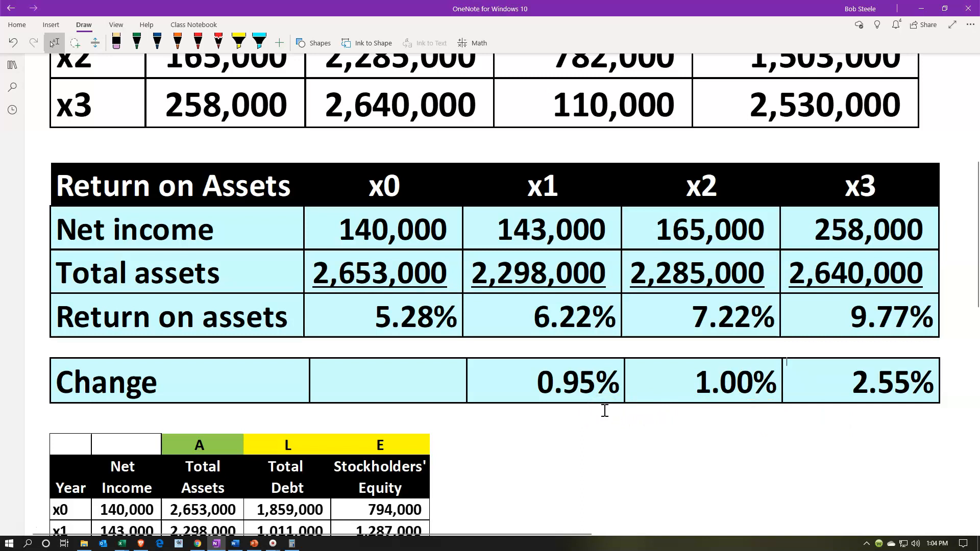
click(652, 379)
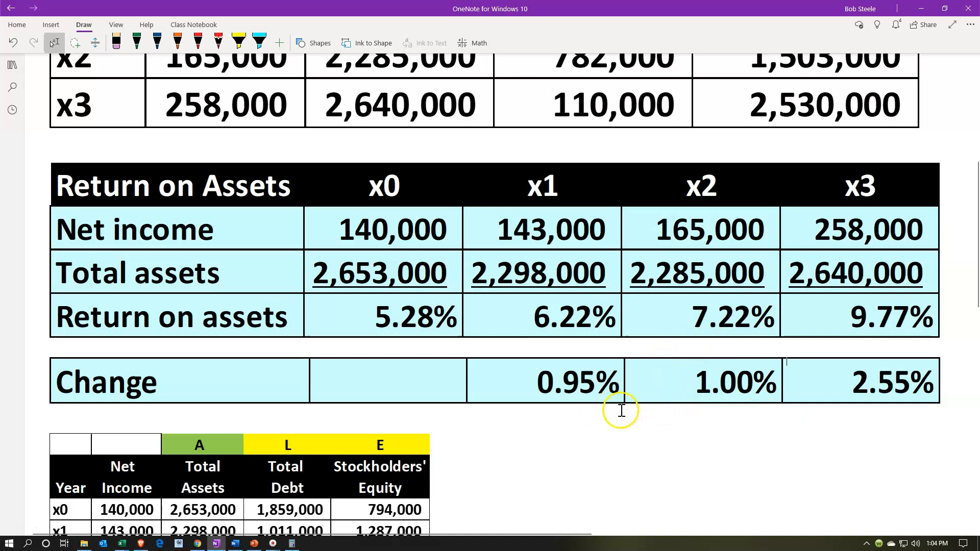
click(843, 380)
Step: Reveal the row labels of the Return on Stockholders' Equity table by shrinking their cover picture down two rows and deleting it
scroll(843, 380, down, 3)
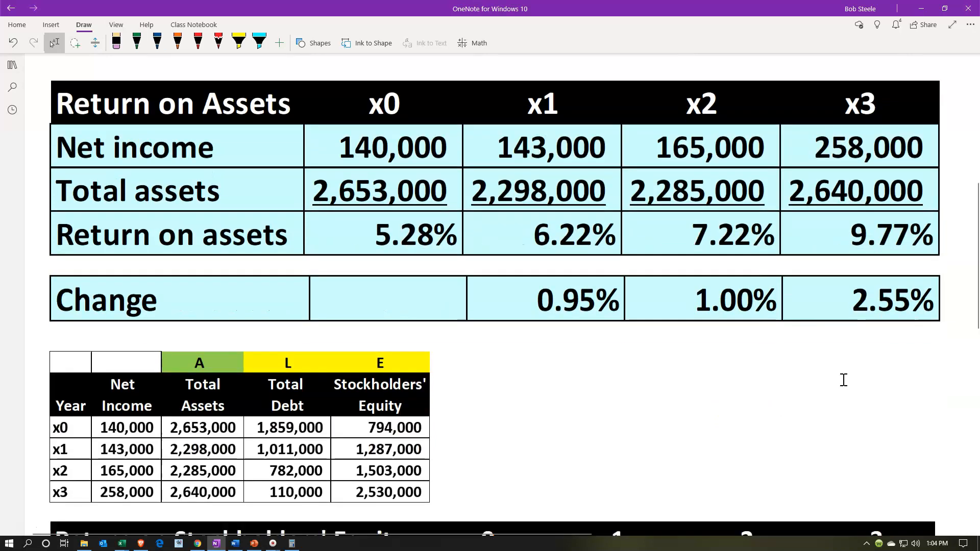
scroll(843, 380, down, 3)
click(454, 434)
click(254, 356)
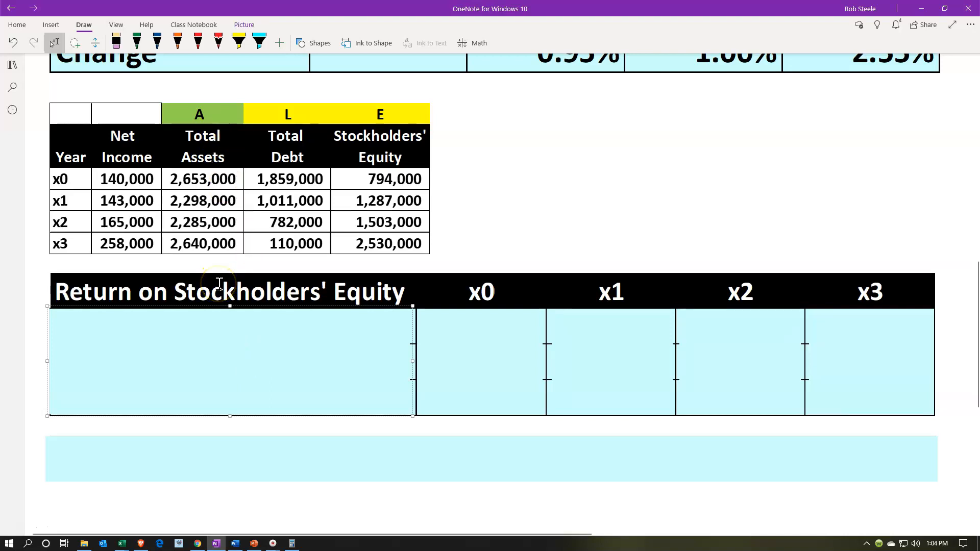
drag(230, 306, 229, 375)
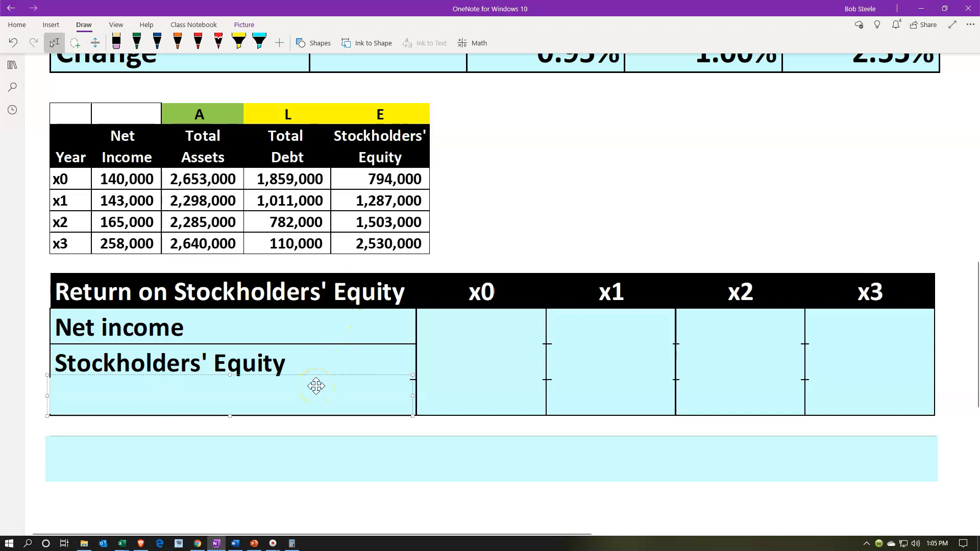
key(Delete)
Step: Shrink the x0 cover picture to reveal net income and stockholders' equity, and delete it to show the x0 return on stockholders' equity
click(494, 344)
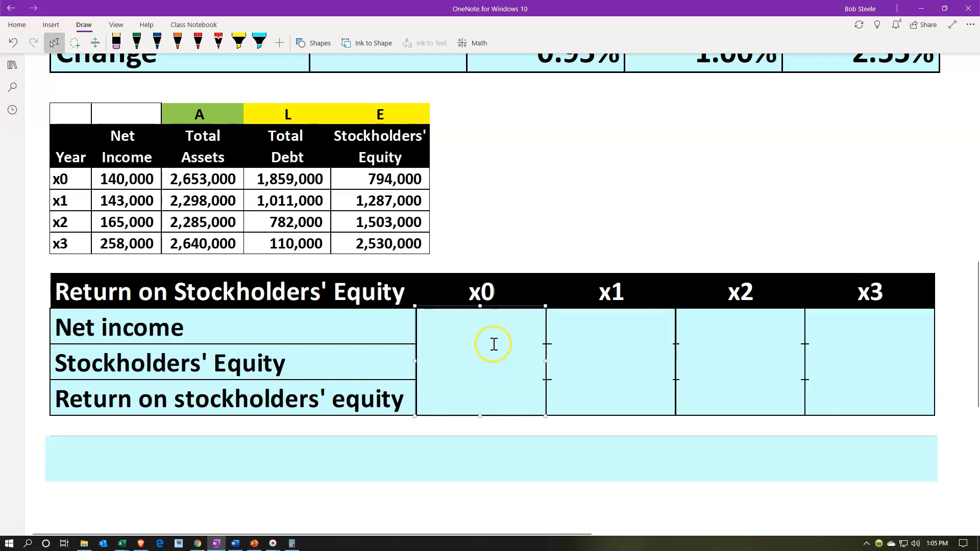
drag(479, 307, 476, 378)
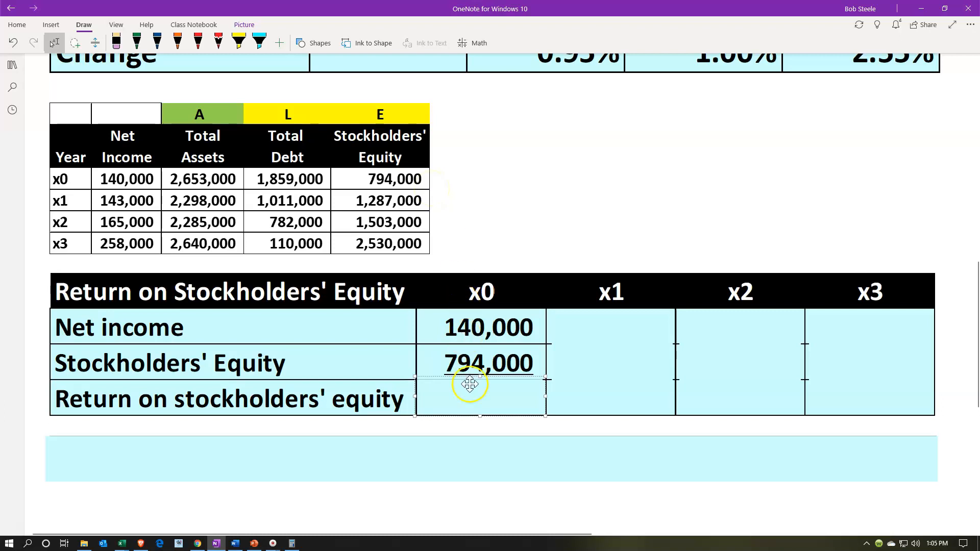
key(Delete)
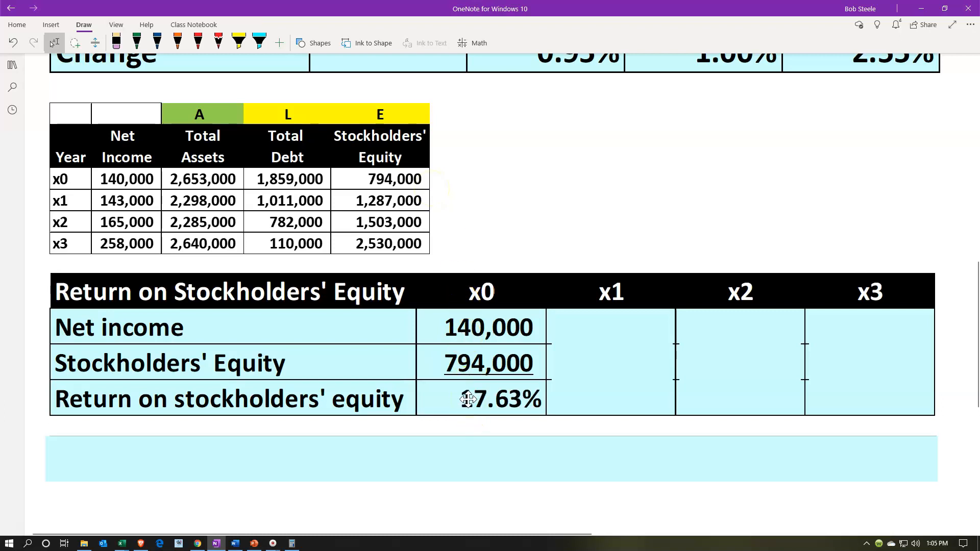
Step: Bring Calculator into view, clear it, and divide 140,000 by 794,000 to check the x0 return on stockholders' equity
drag(607, 1, 571, 77)
click(550, 110)
text(140,000)
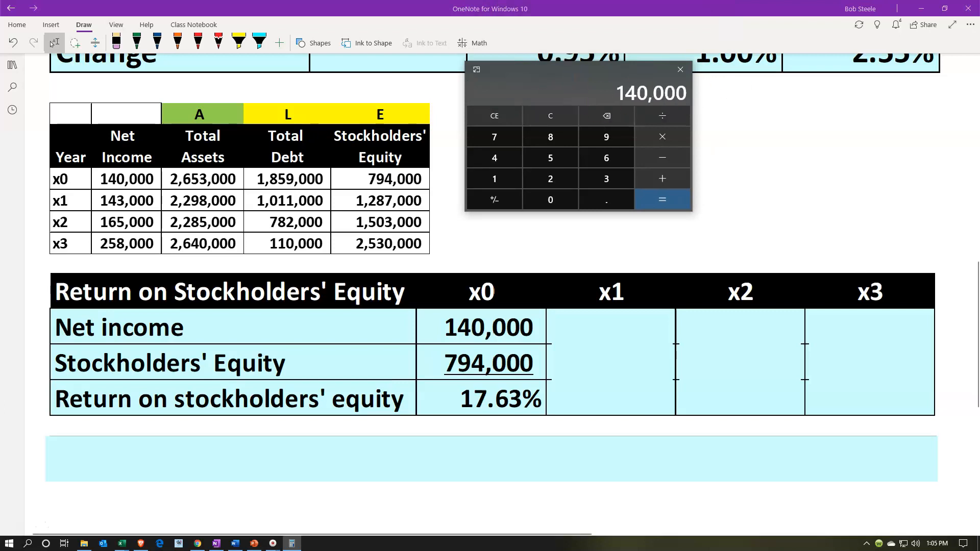
text(/794000)
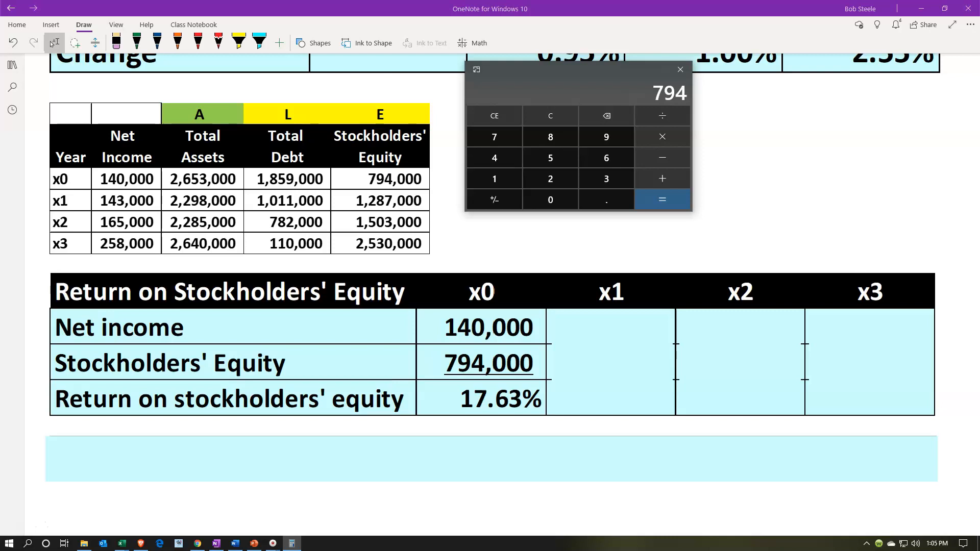
key(Return)
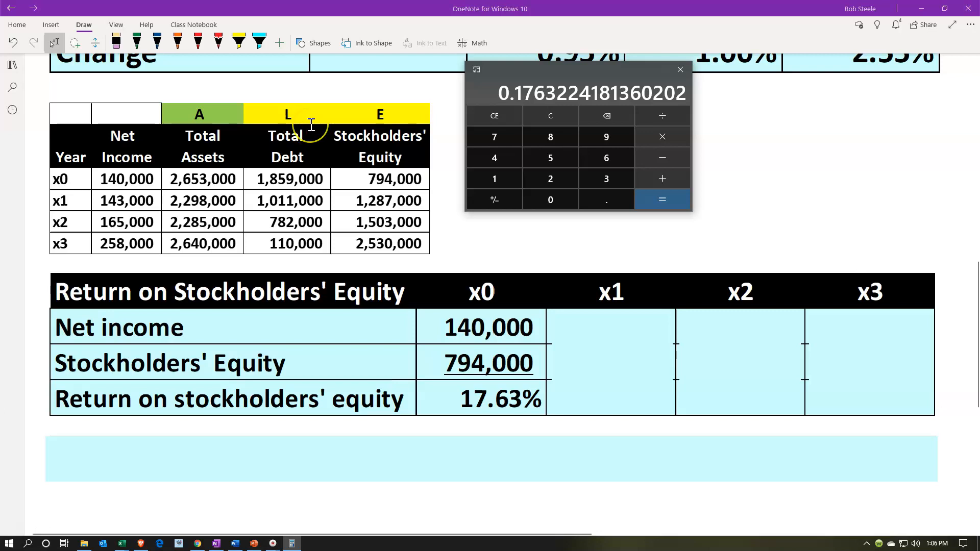
Step: Uncover the x1 column of the Return on Stockholders' Equity table and check its ratio by dividing 143,000 by 1,287,000 in Calculator
click(612, 339)
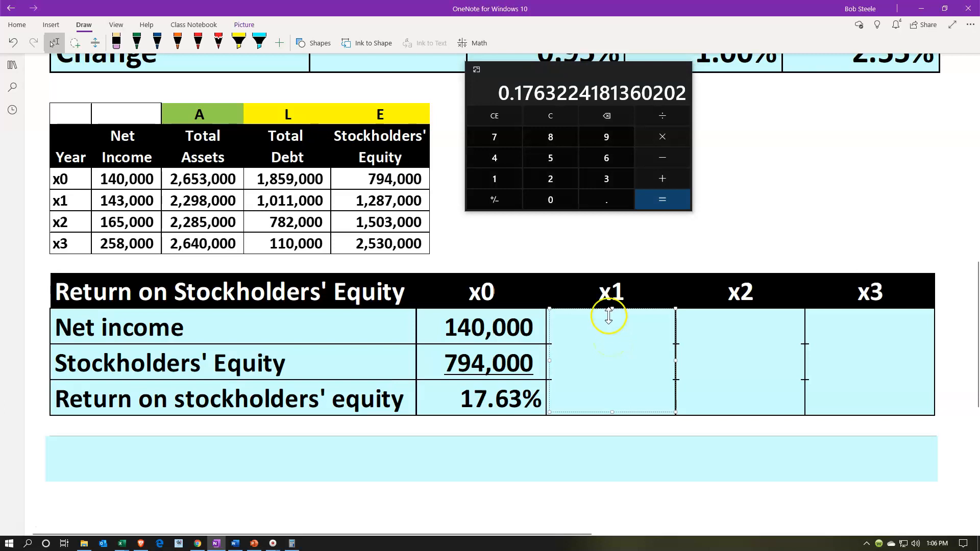
drag(612, 309, 609, 376)
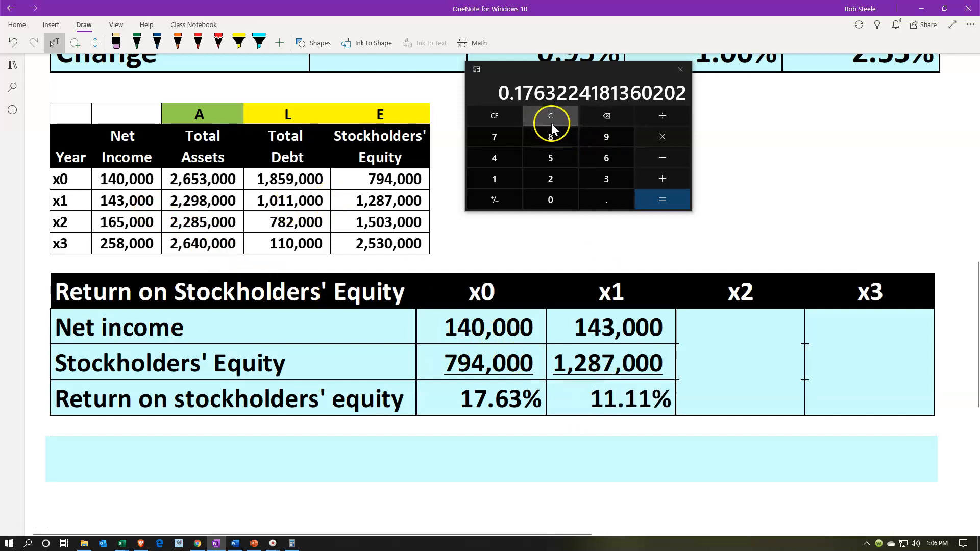
click(550, 116)
text(143)
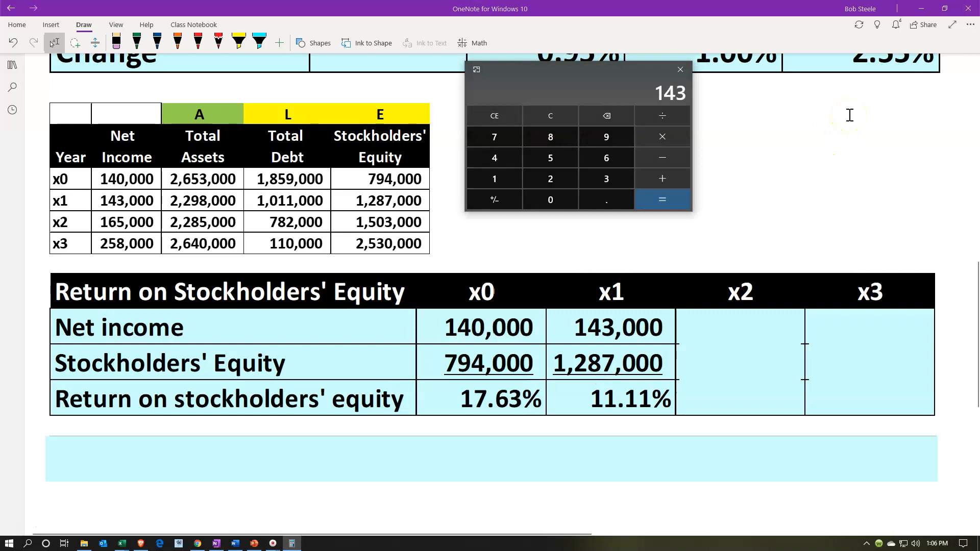
text(000/128700)
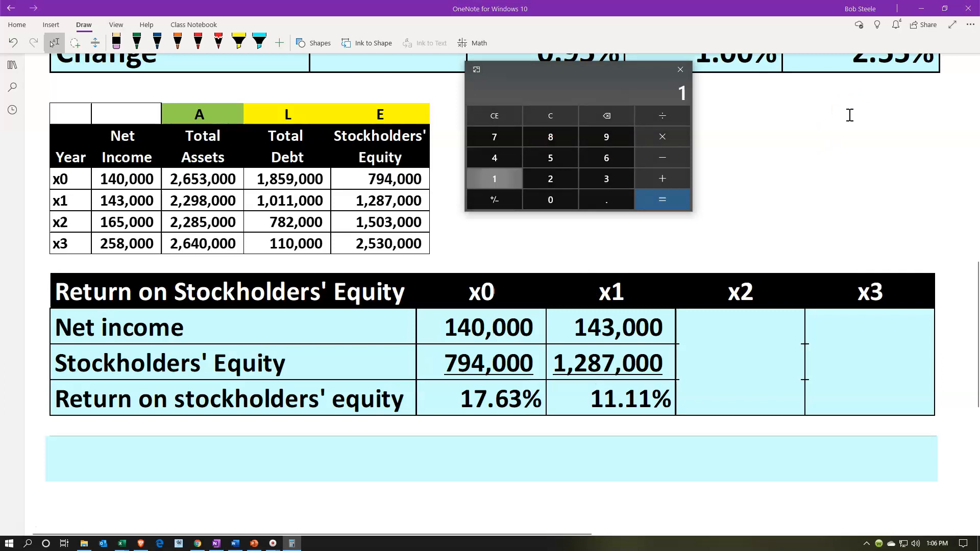
text(0)
key(Return)
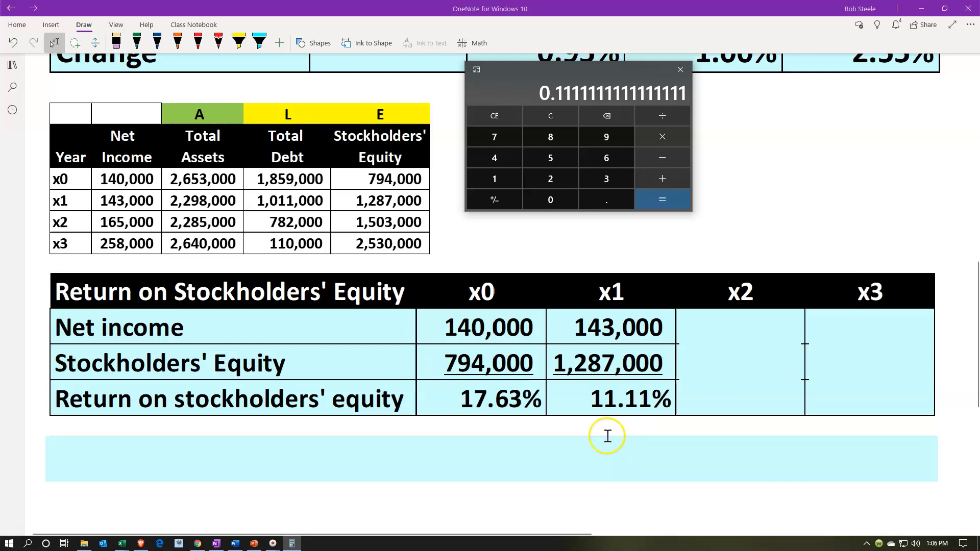
Step: Shrink the cover picture below the Return on Stockholders' Equity table to the start of the x2 column, revealing the x1 change
click(100, 457)
drag(45, 459, 681, 480)
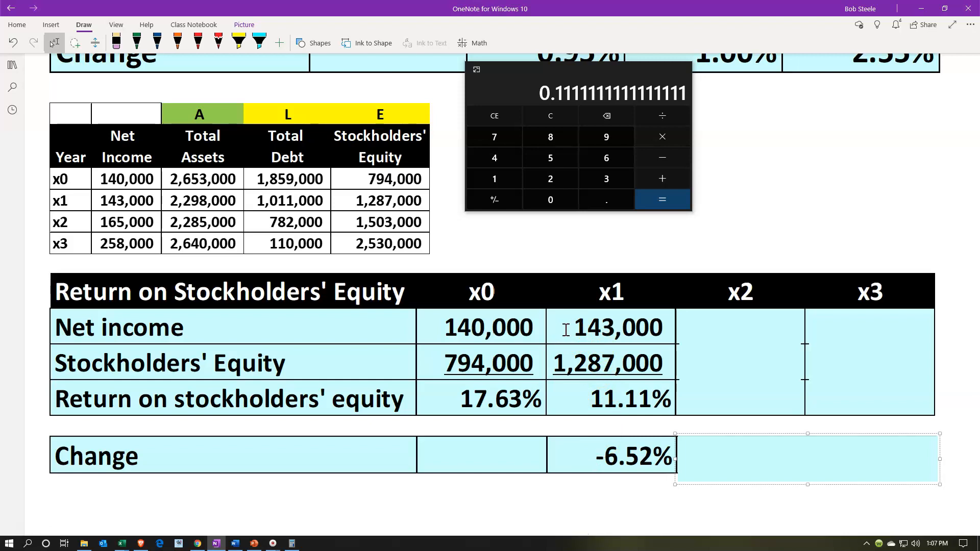
click(561, 355)
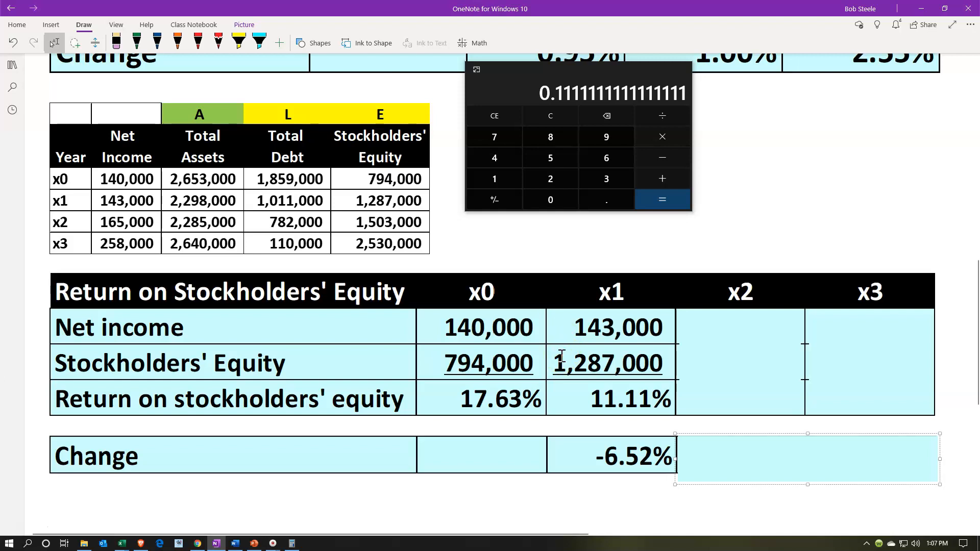
click(563, 336)
click(570, 361)
click(342, 178)
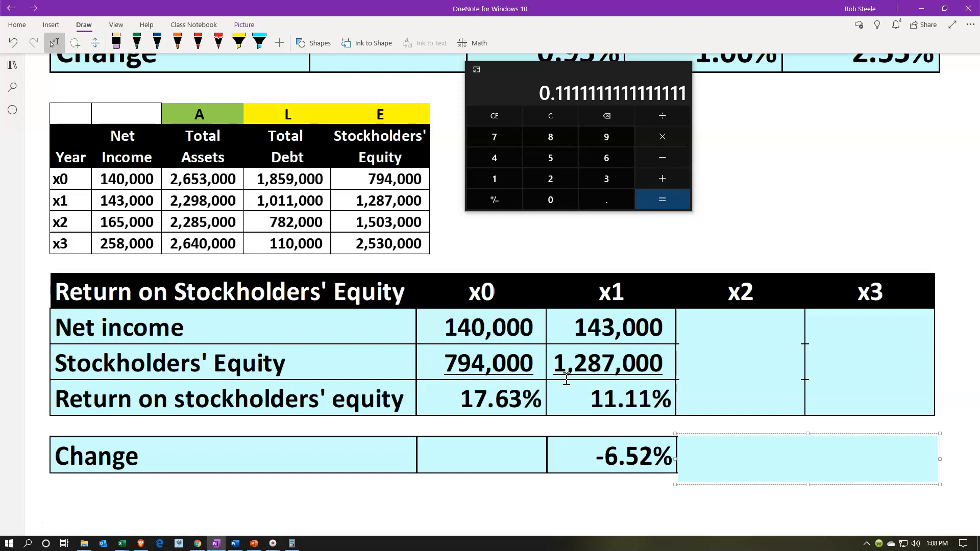
Step: Shrink the x2 cover picture to reveal net income and stockholders' equity, and delete it to show the x2 return on stockholders' equity
click(744, 339)
click(738, 312)
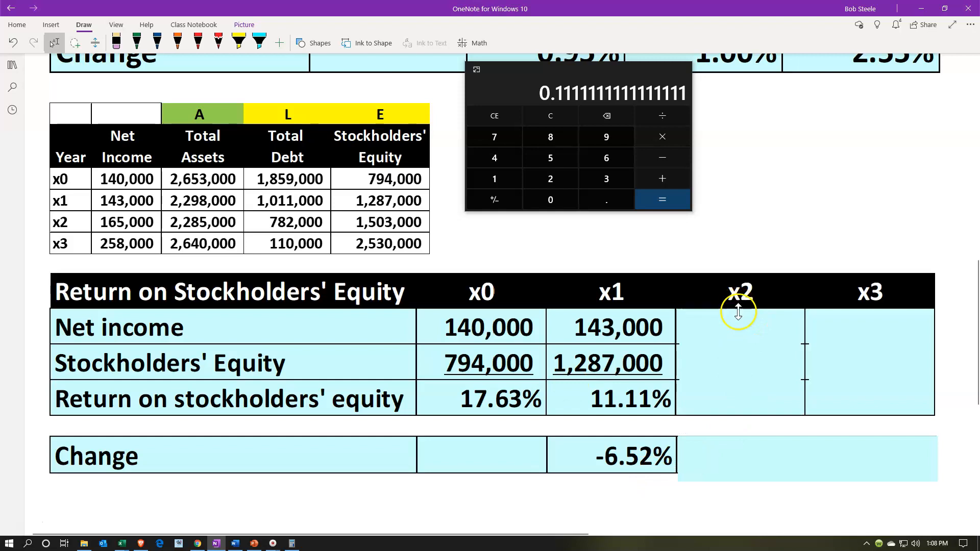
text(165,000)
click(739, 337)
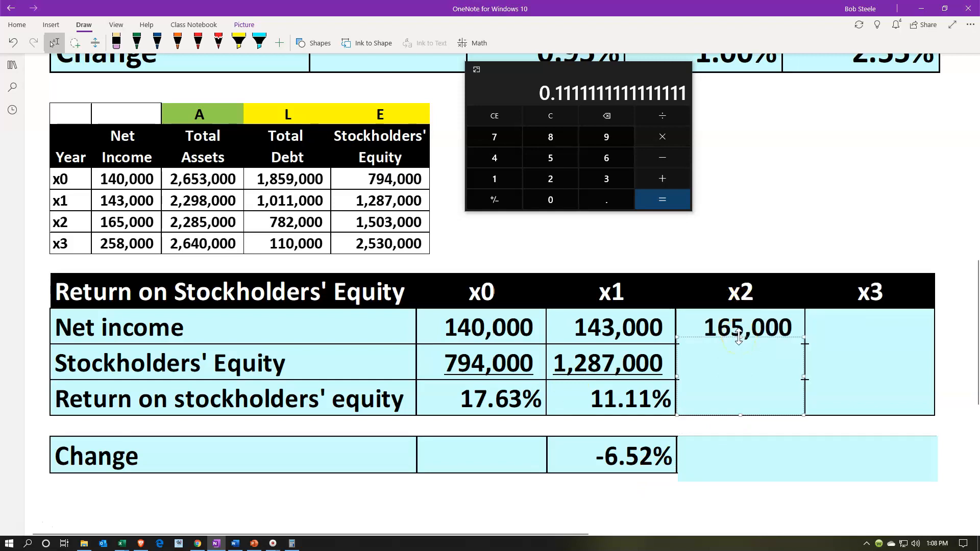
click(733, 346)
text(1,503,000)
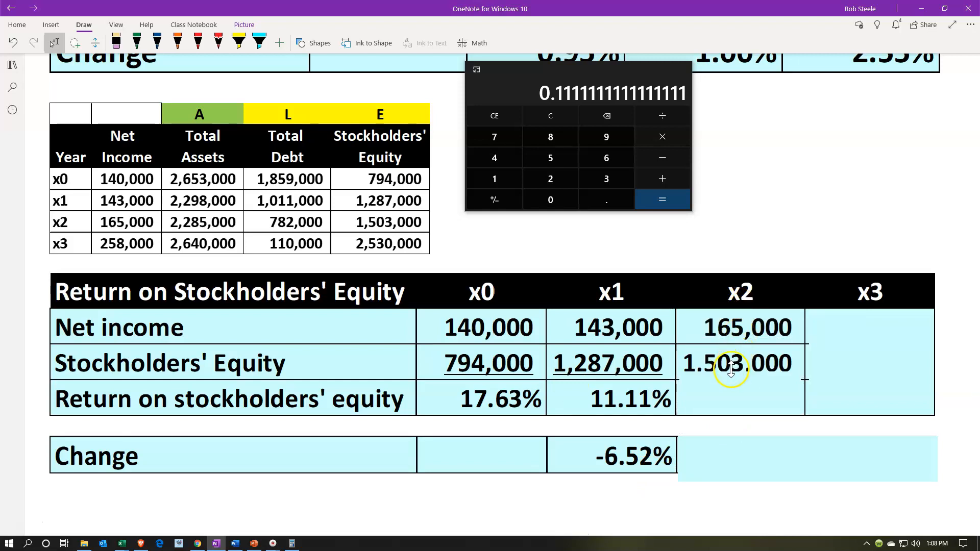
click(731, 374)
click(743, 396)
text(10.98%)
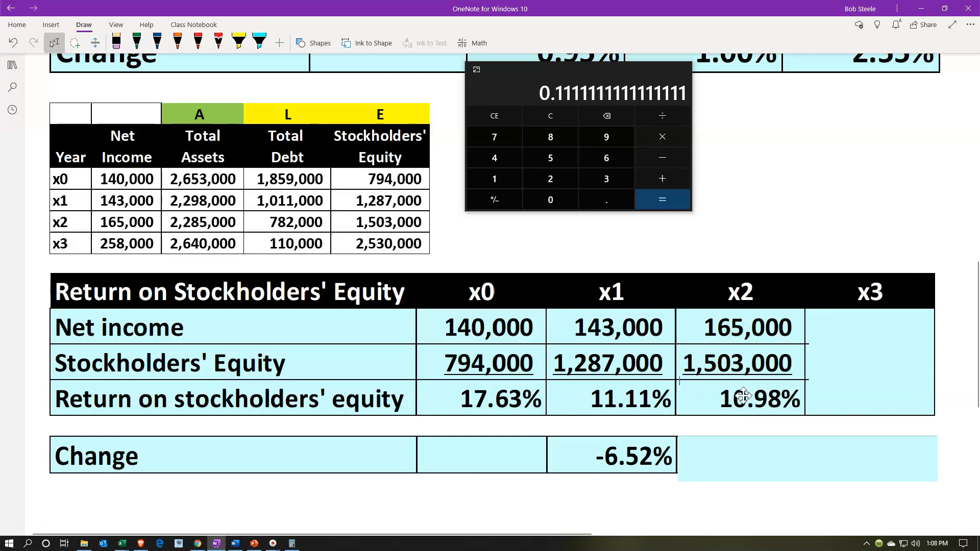
Step: Shrink the Change row's cover picture below the Return on Stockholders' Equity table to the start of the x3 column
click(696, 462)
drag(678, 458, 806, 456)
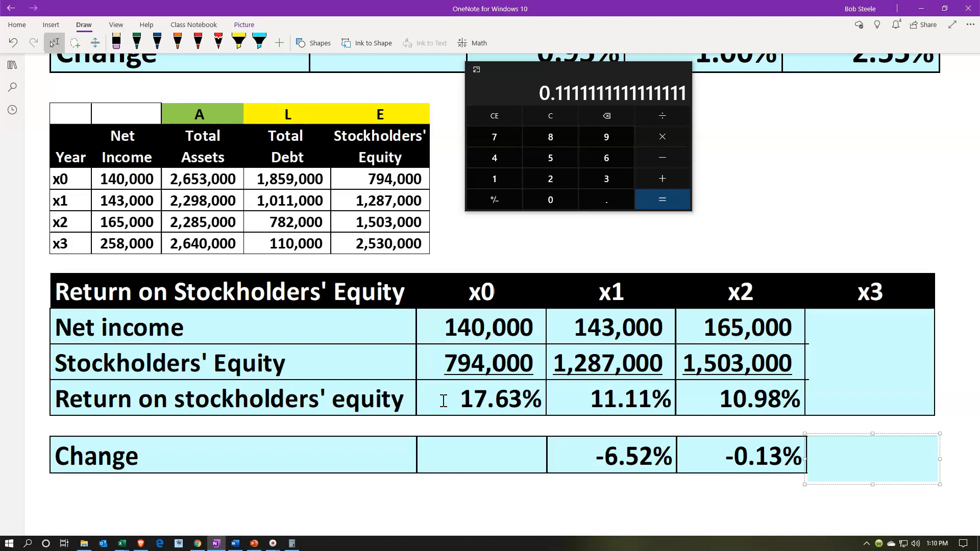
Step: Shrink the x3 cover picture to reveal net income and stockholders' equity, and delete it to show the x3 return on stockholders' equity
click(889, 352)
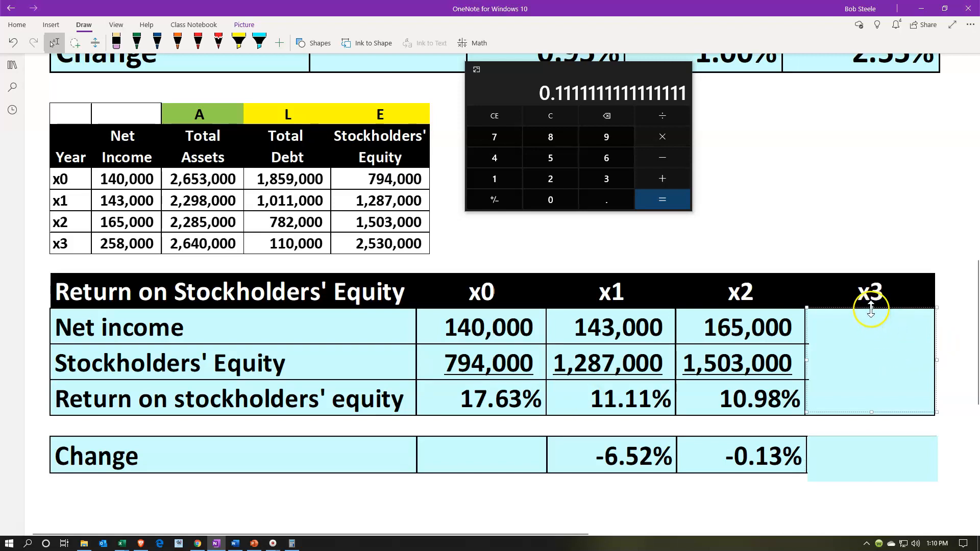
key(Delete)
click(867, 338)
key(Delete)
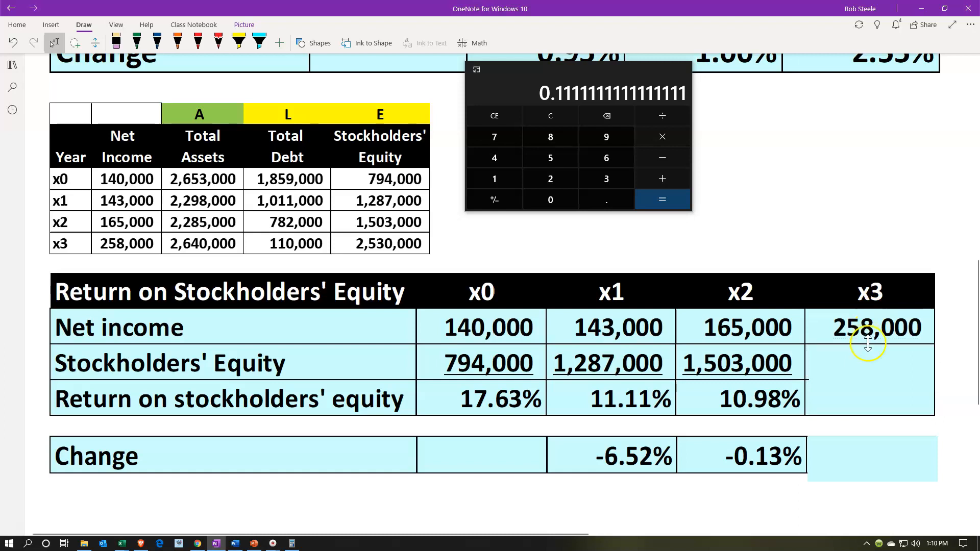
click(869, 383)
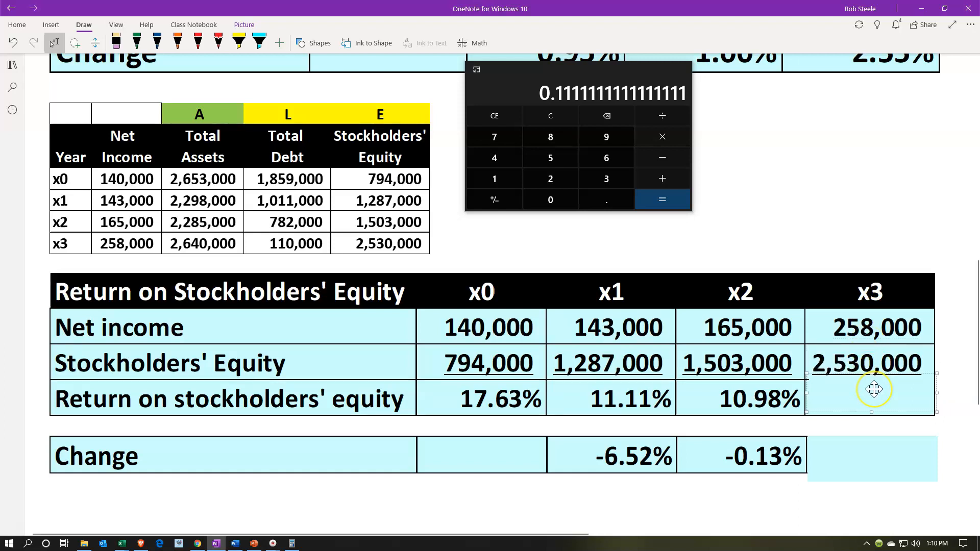
key(Delete)
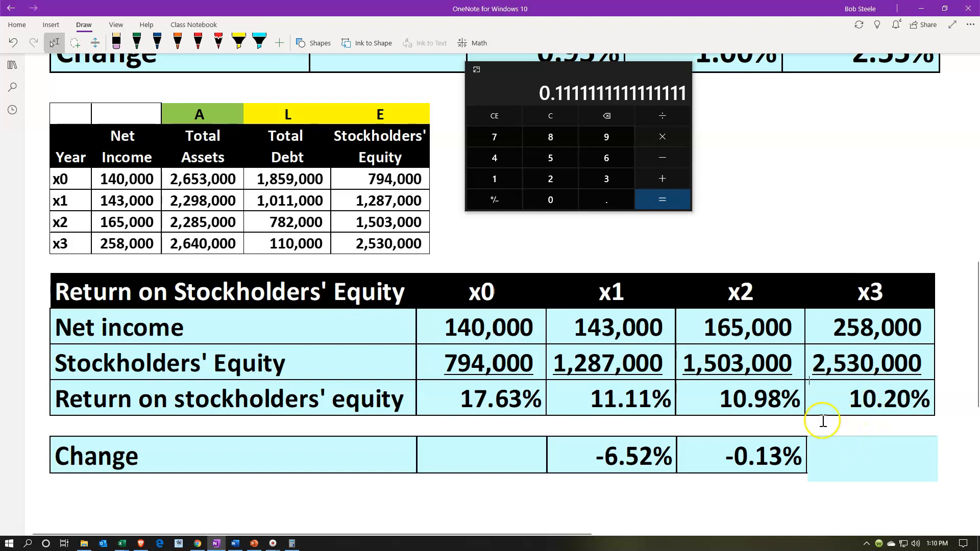
Step: Delete the last cover picture from the Change row below the Return on Stockholders' Equity table to reveal the x3 change
click(842, 460)
key(Delete)
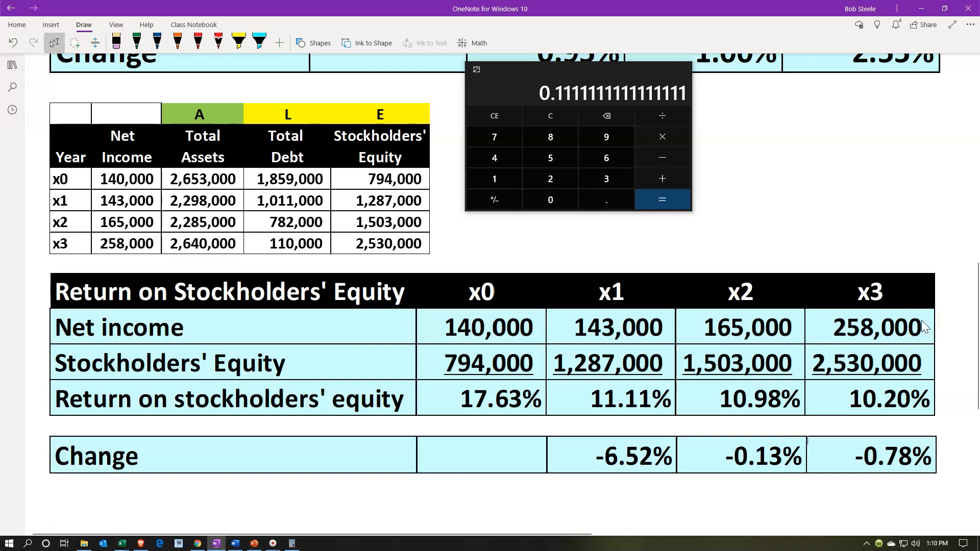
click(788, 384)
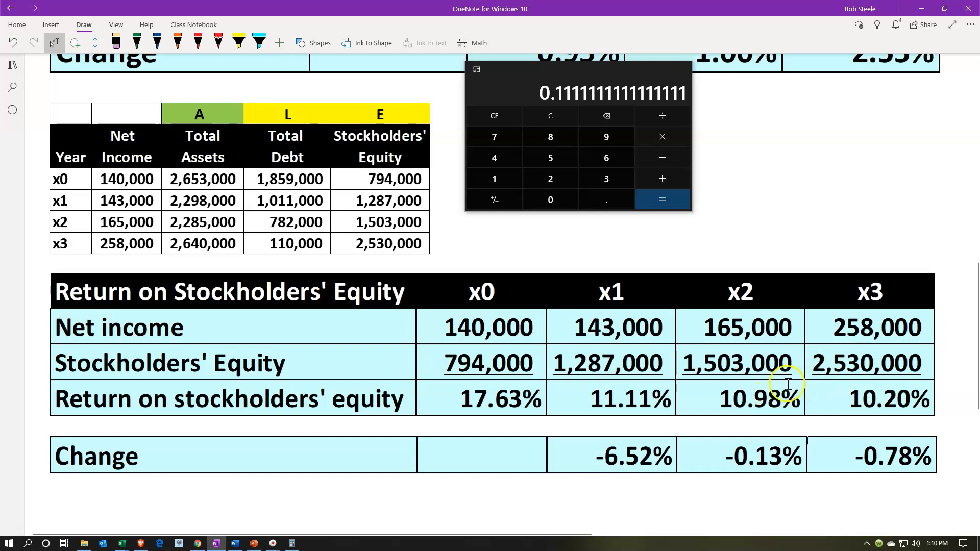